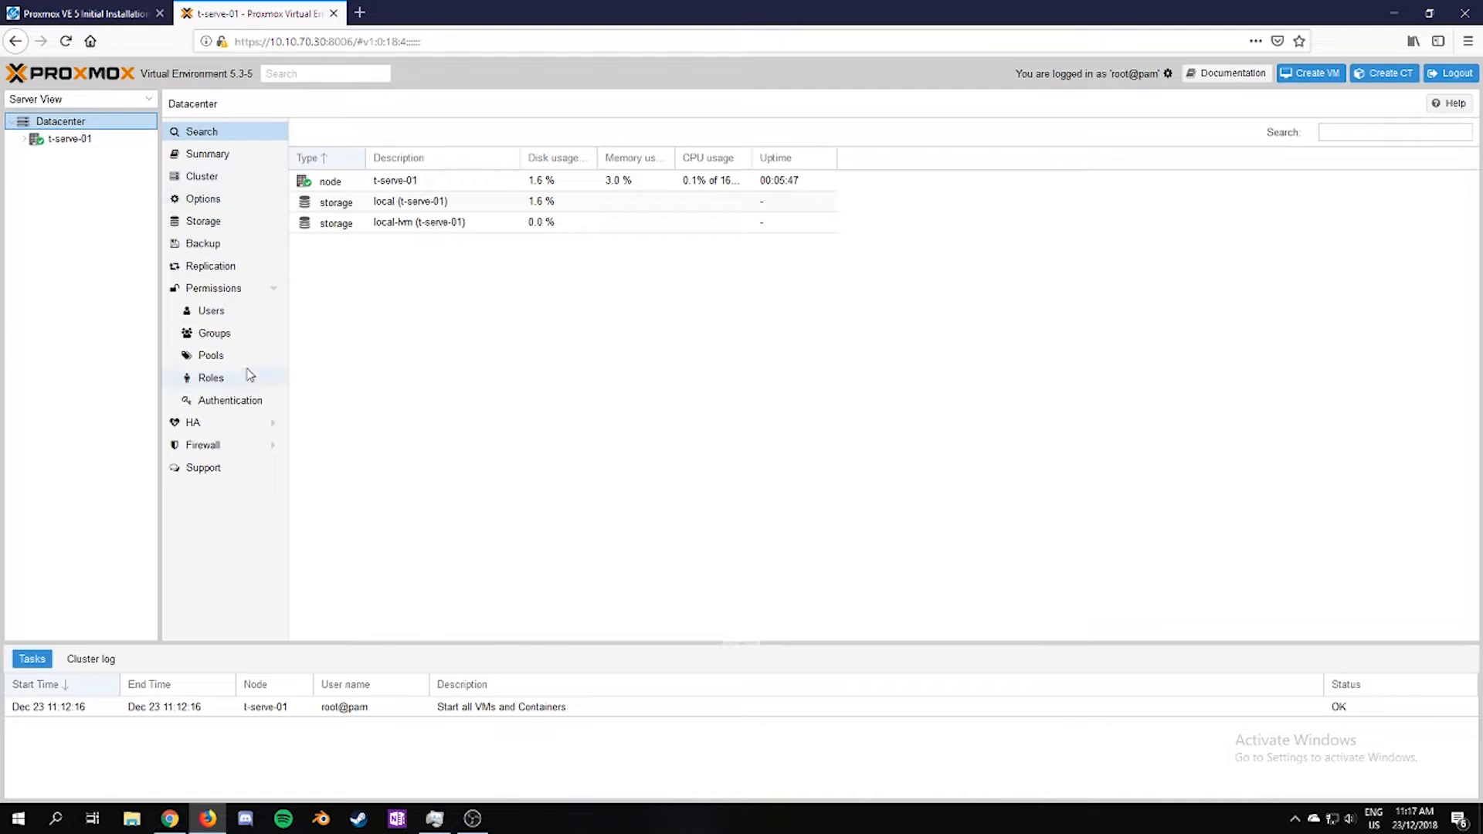
Step: Review the Proxmox VE 5 Initial Installation Checklist article, covering the repository, update, reboot and web login instructions
left_click(54, 14)
scroll(489, 291, "down", 1)
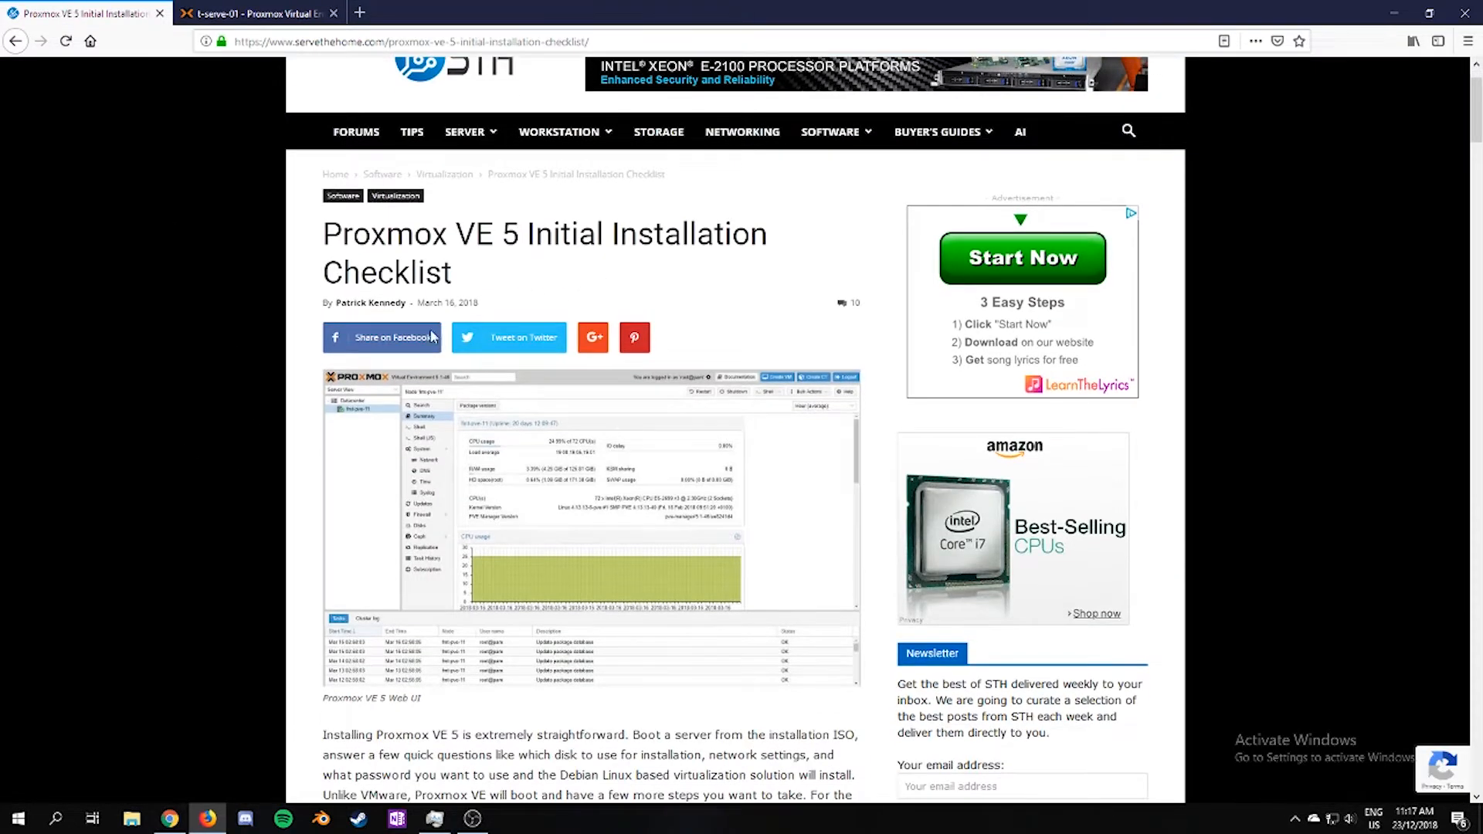
scroll(237, 440, "down", 7)
scroll(237, 438, "down", 2)
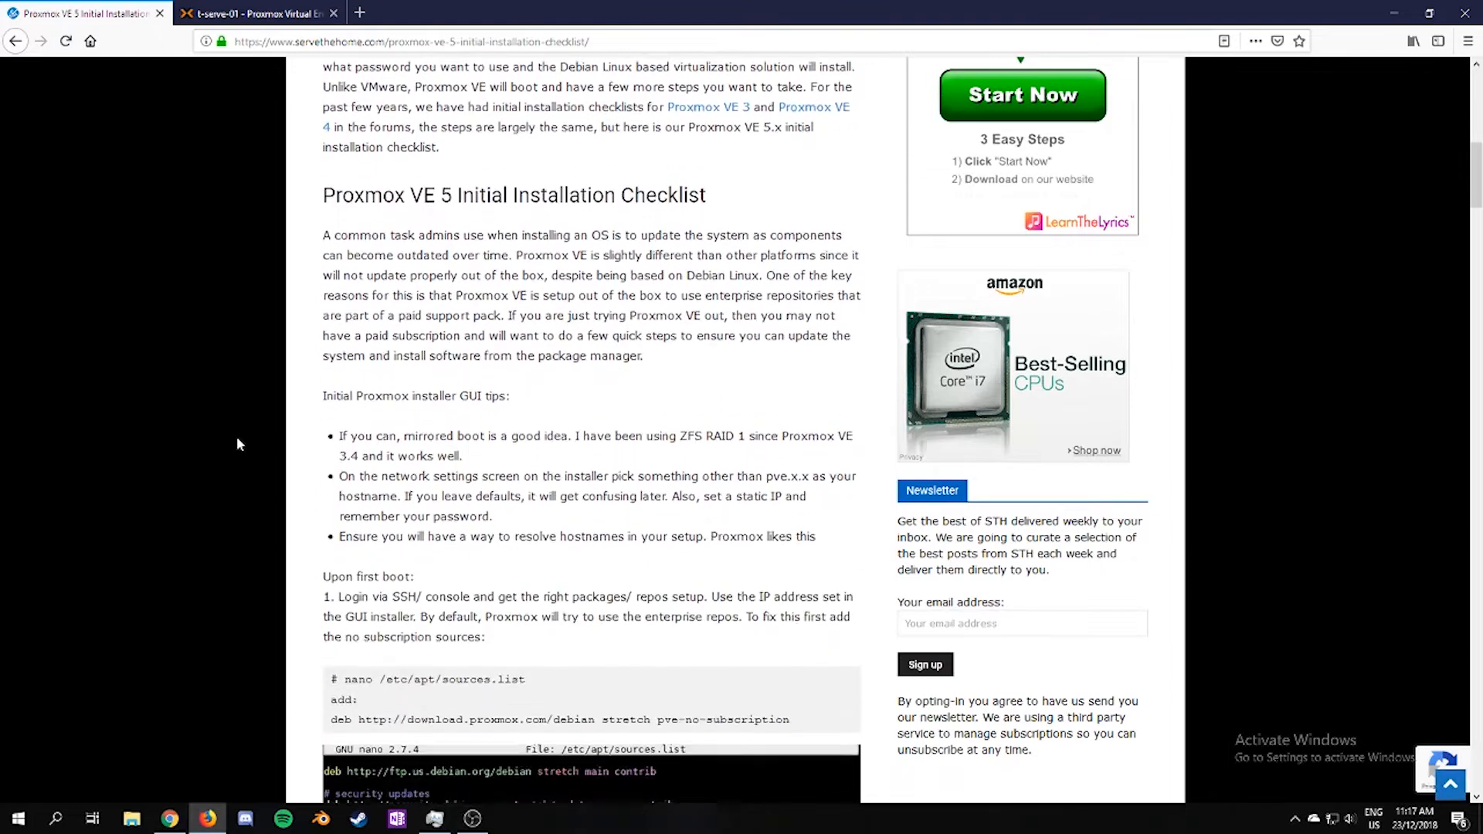
scroll(237, 444, "down", 3)
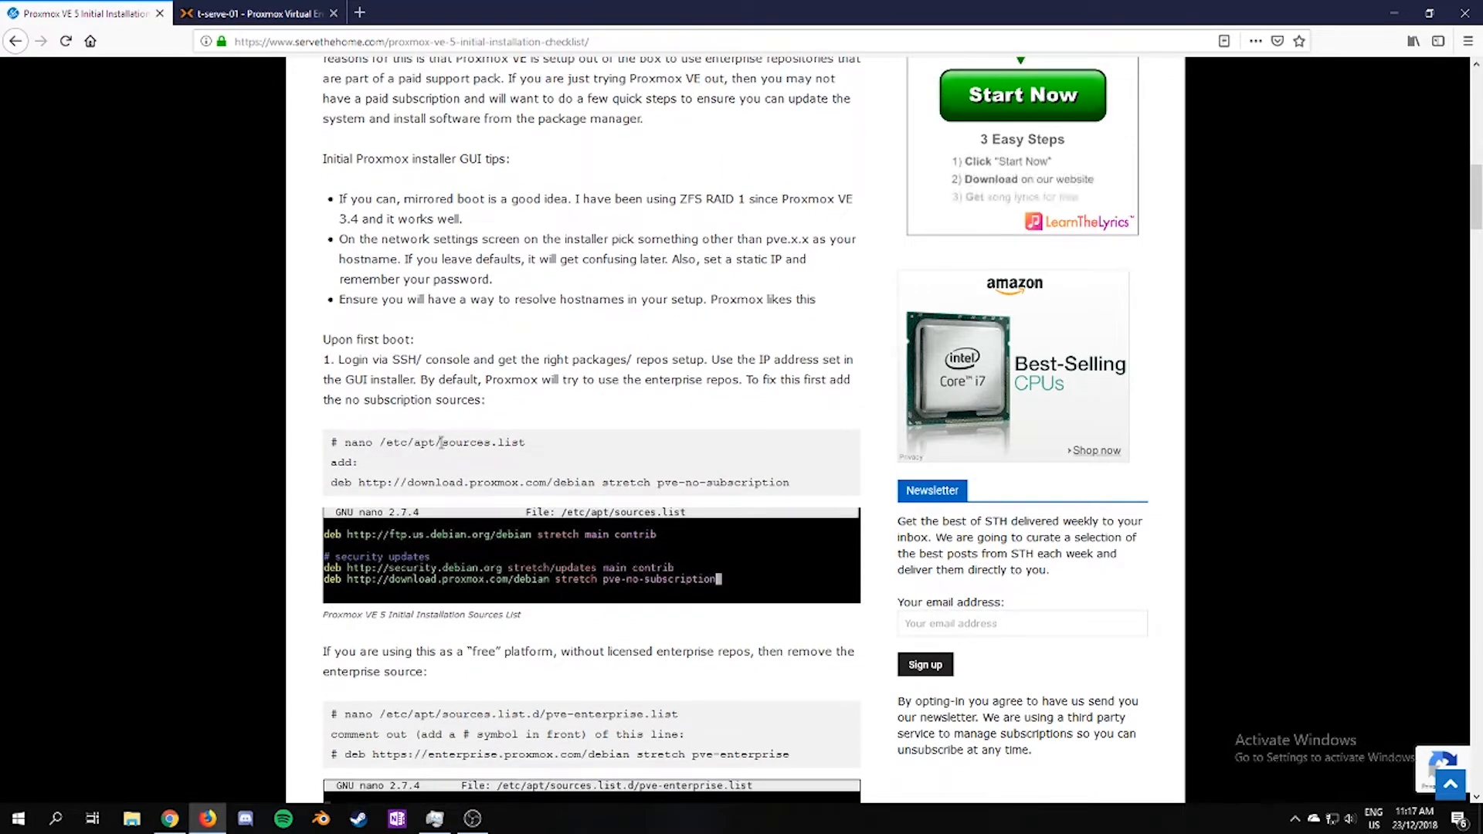
left_click_drag(536, 444, 344, 436)
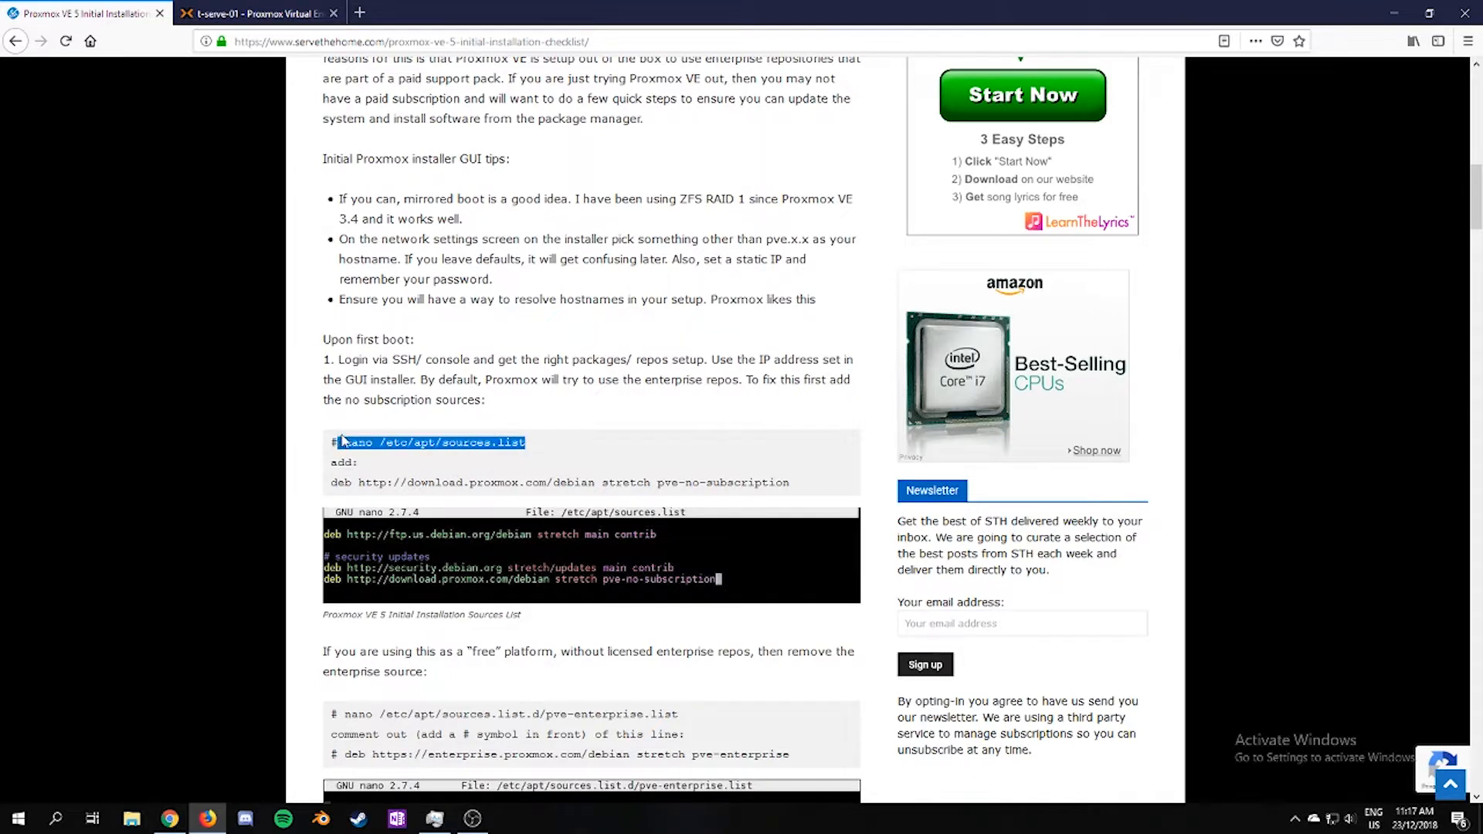
left_click(346, 439)
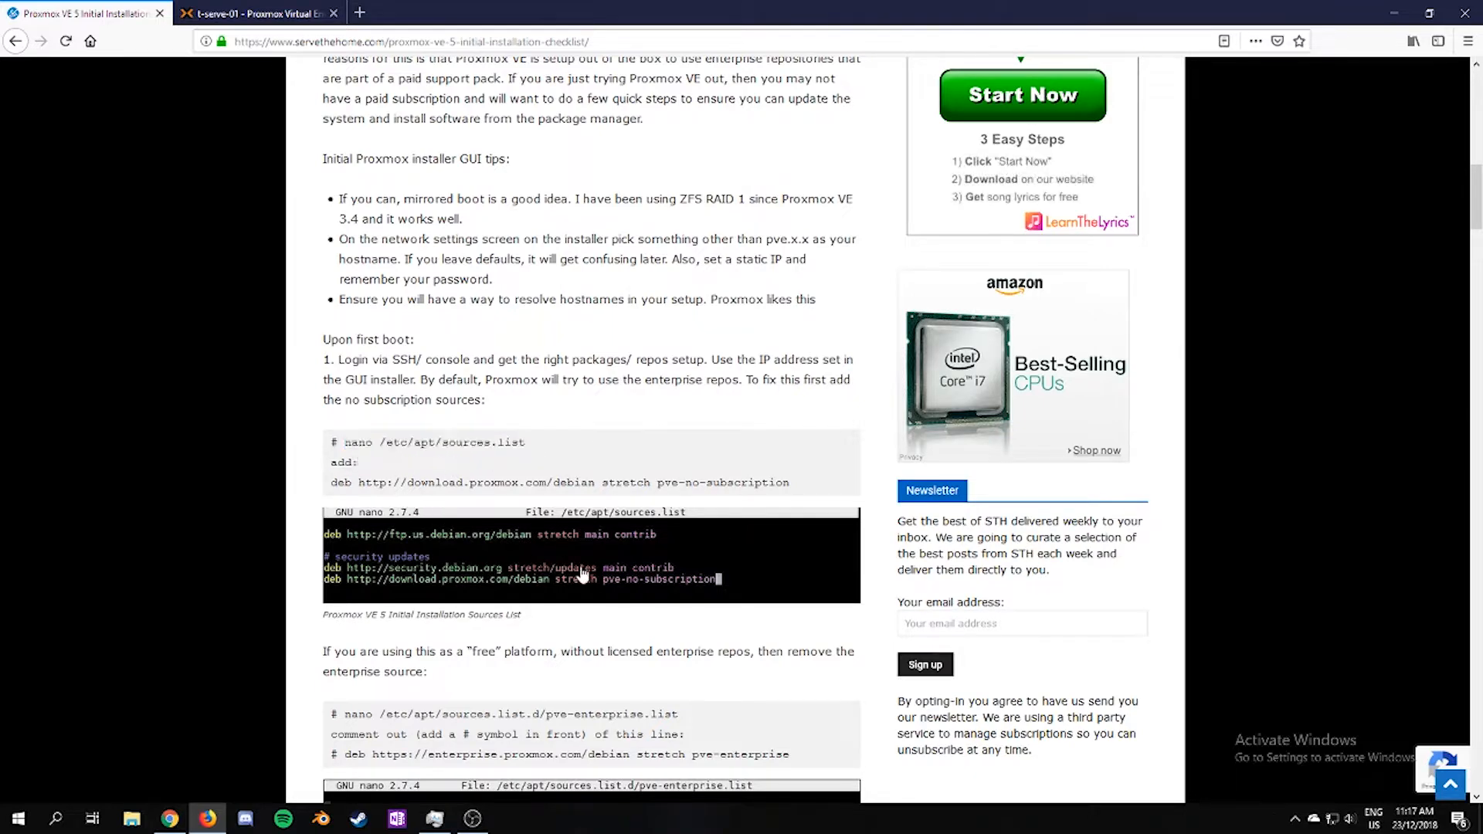
scroll(488, 640, "down", 2)
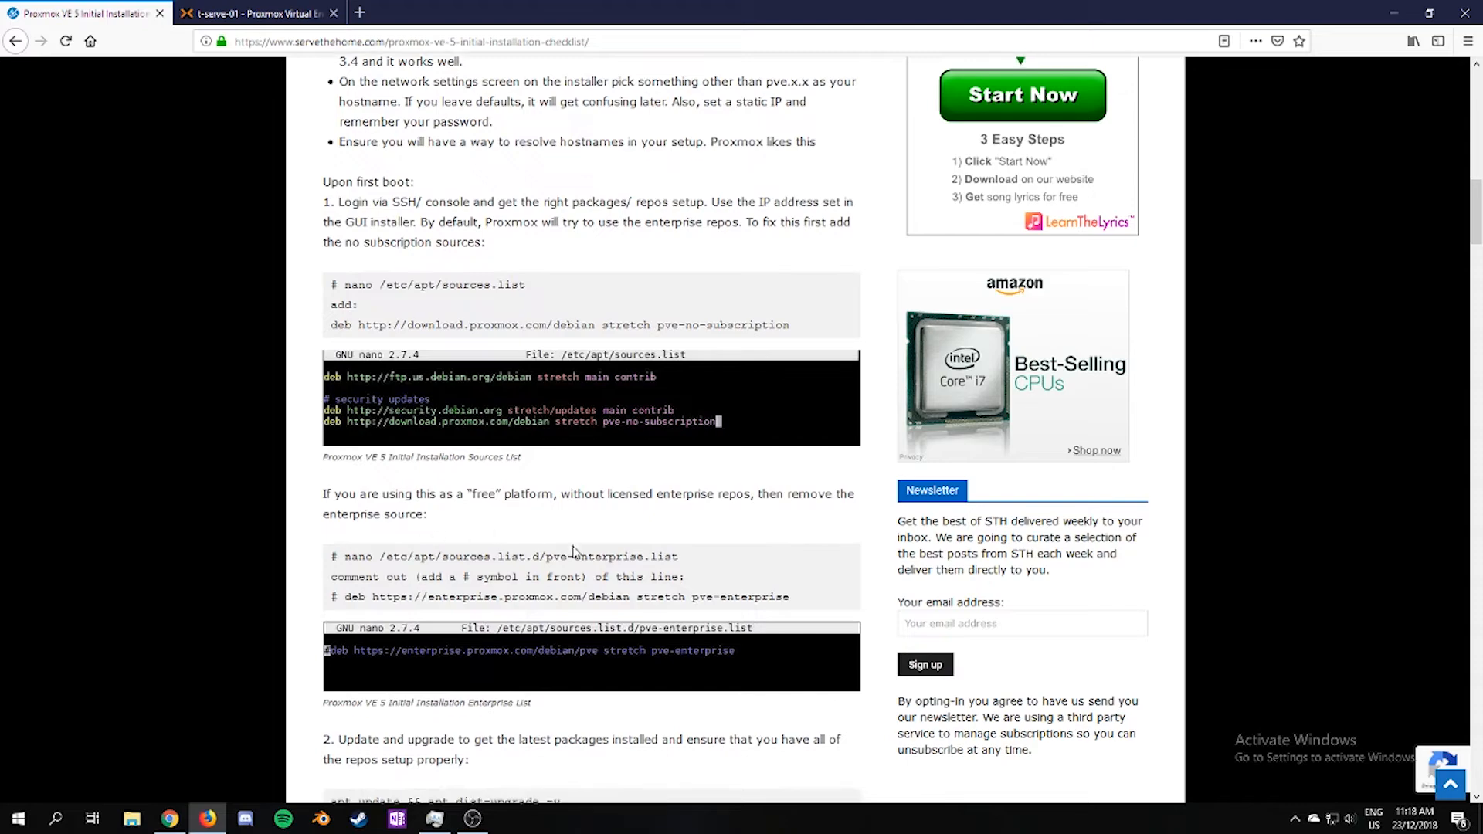
left_click_drag(815, 600, 357, 557)
left_click(358, 559)
scroll(360, 562, "down", 3)
scroll(360, 561, "down", 10)
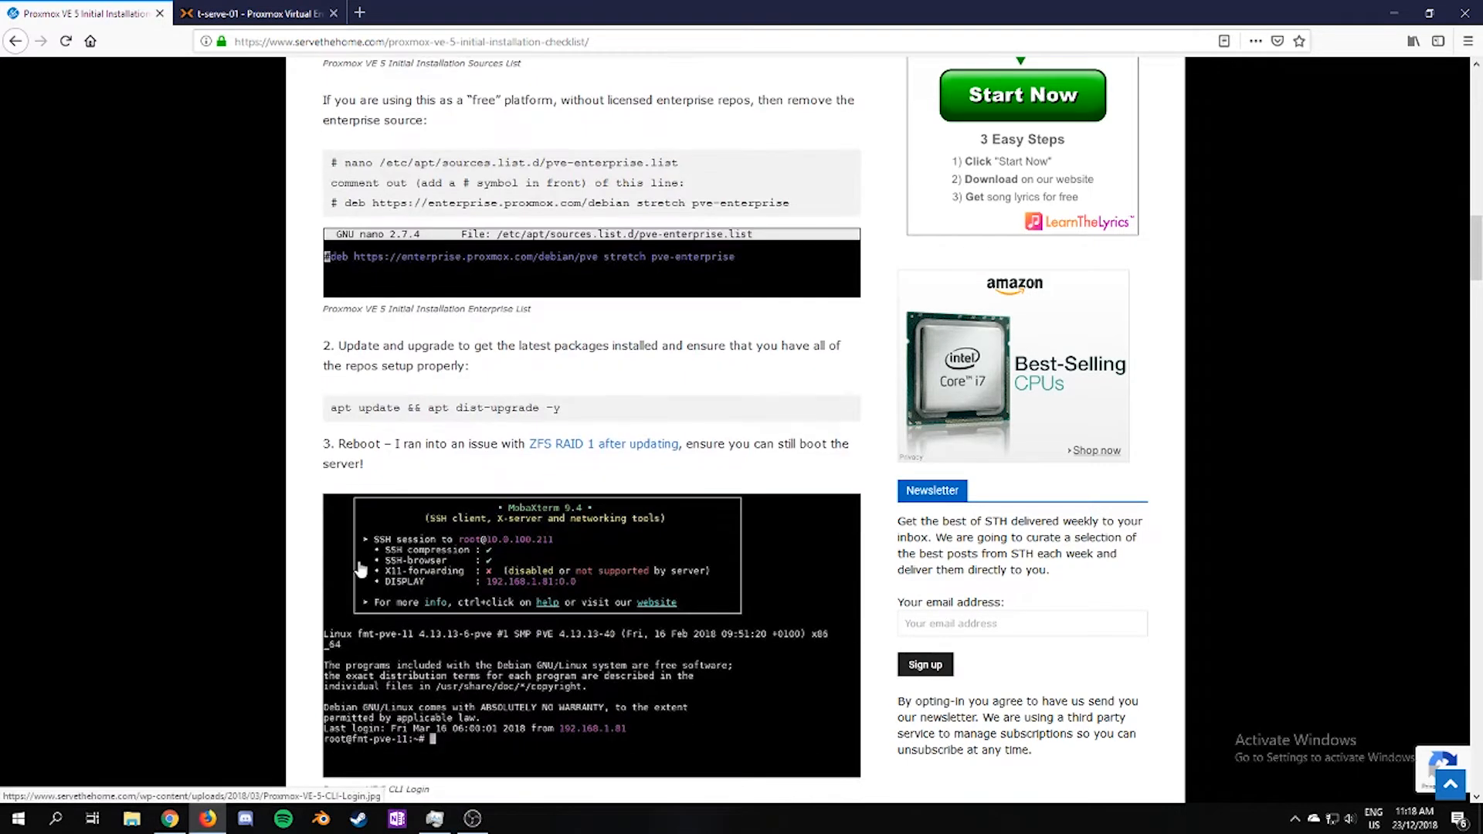
scroll(360, 569, "down", 6)
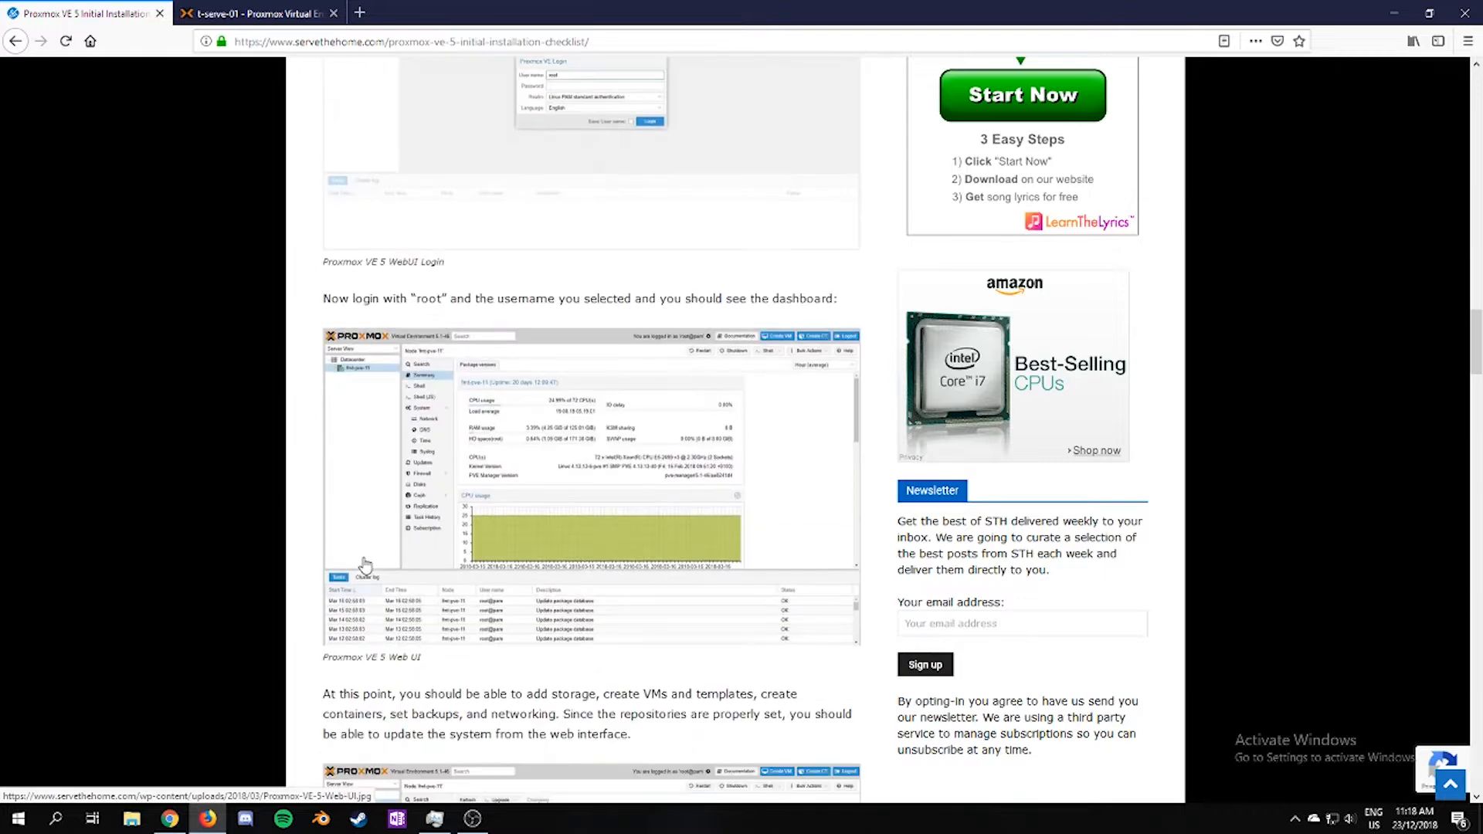
Step: Return to the Proxmox web interface and open the shell of node t-serve-01
left_click(254, 13)
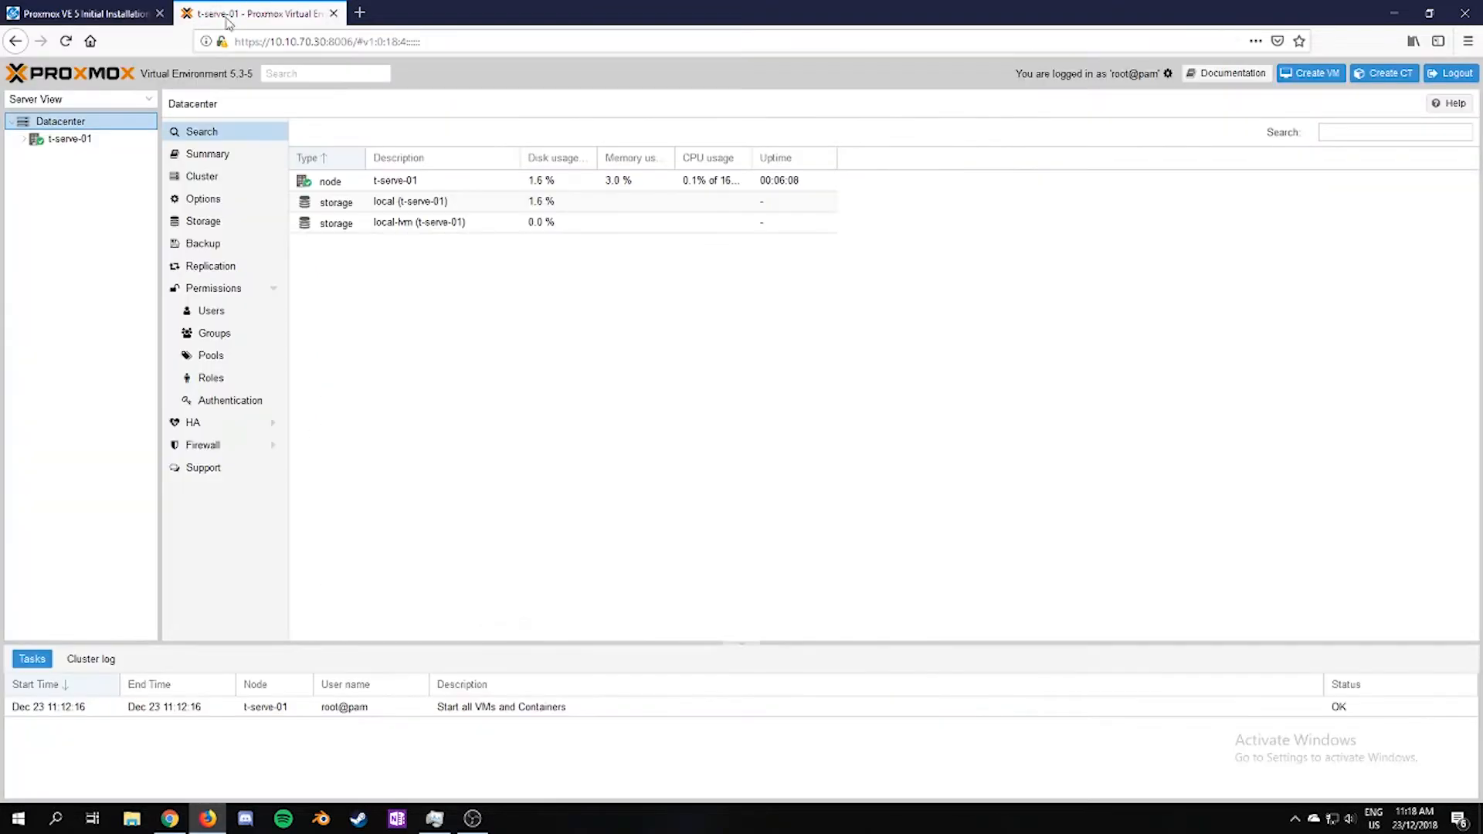
left_click(24, 141)
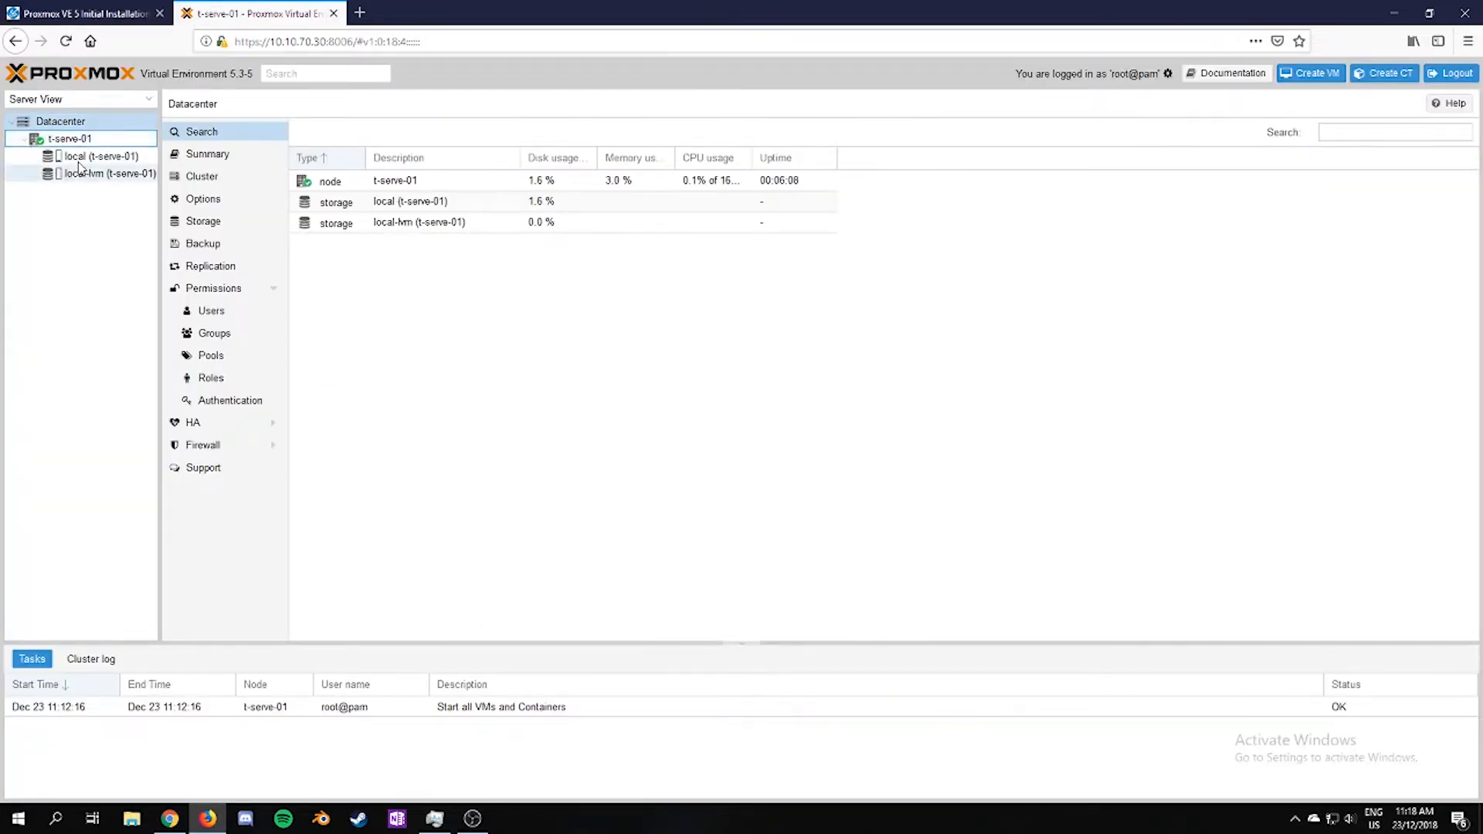
left_click(126, 144)
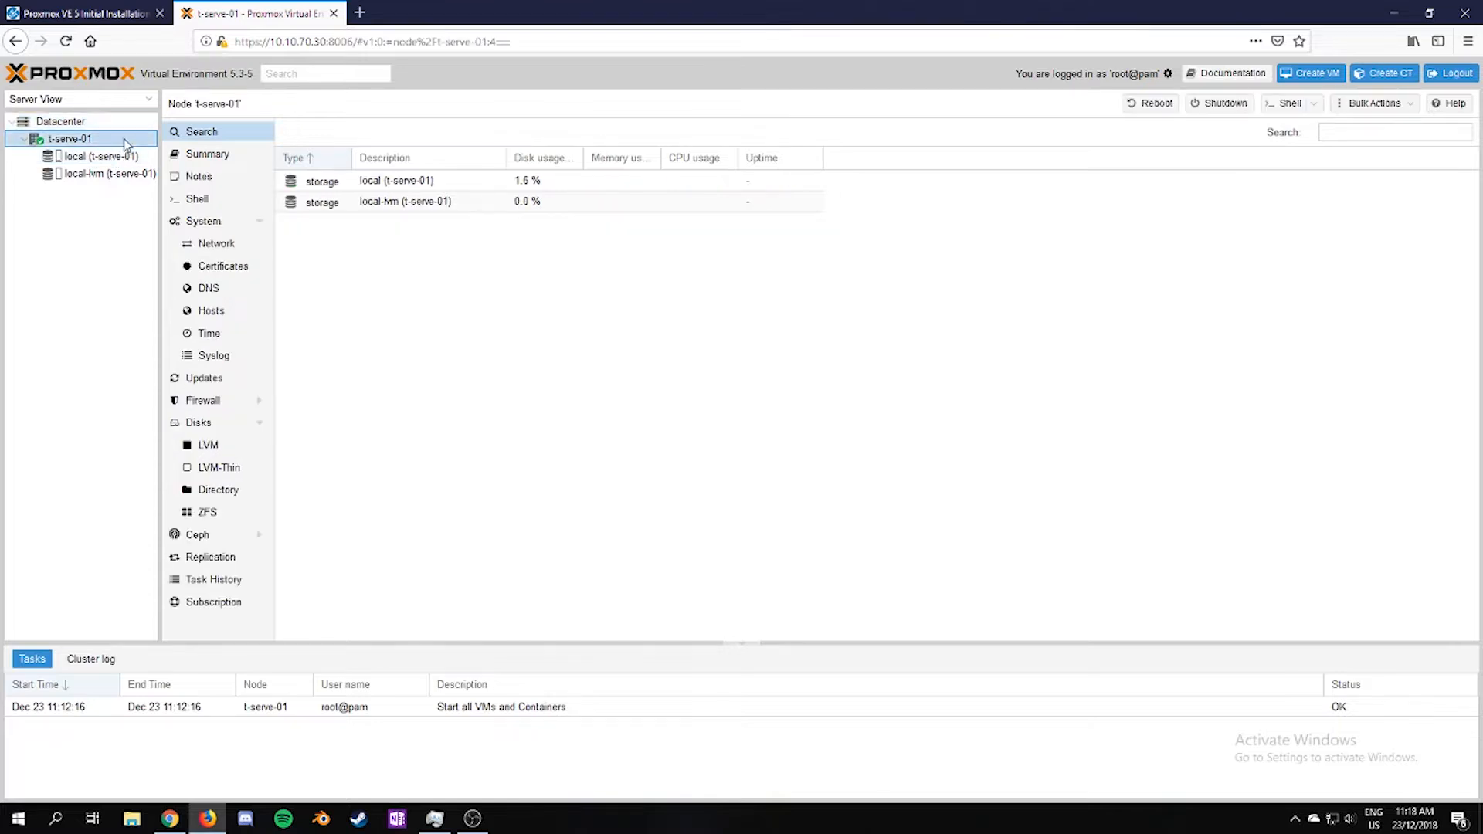
left_click(207, 204)
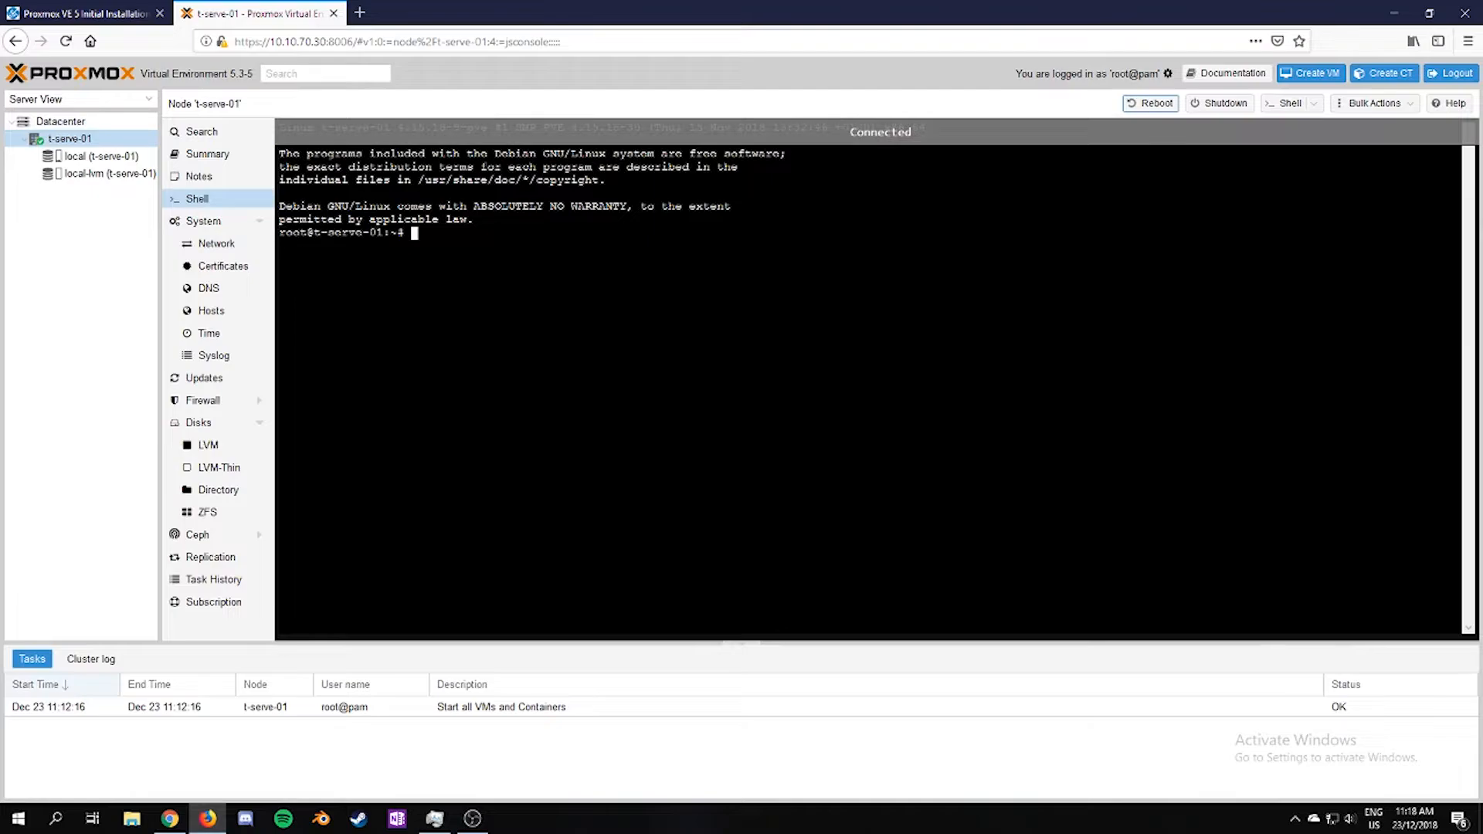
Step: Copy the command nano /etc/apt/sources.list from the checklist article and run it in the node's shell
left_click(128, 14)
scroll(323, 281, "up", 20)
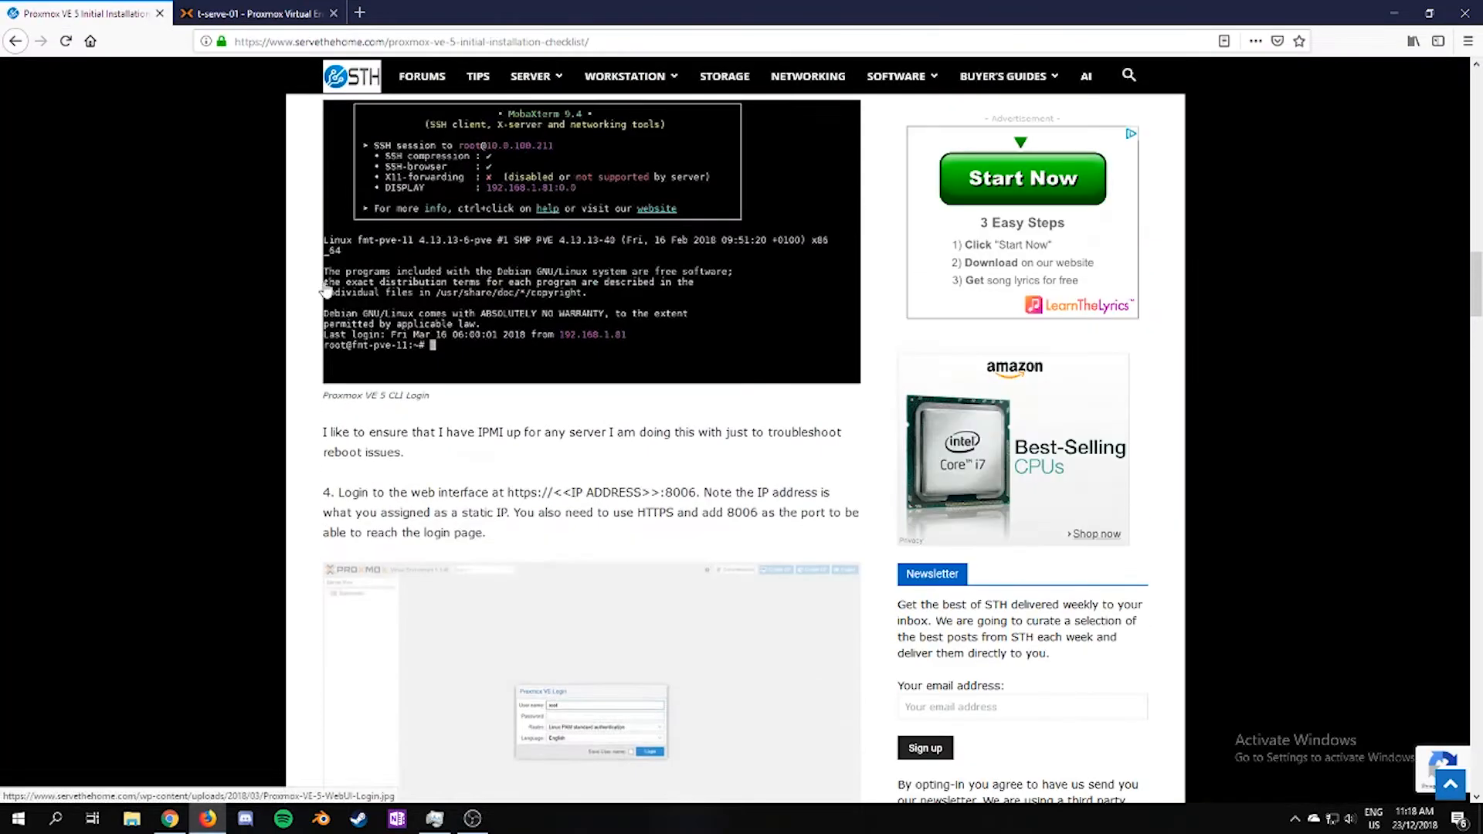
scroll(326, 290, "down", 10)
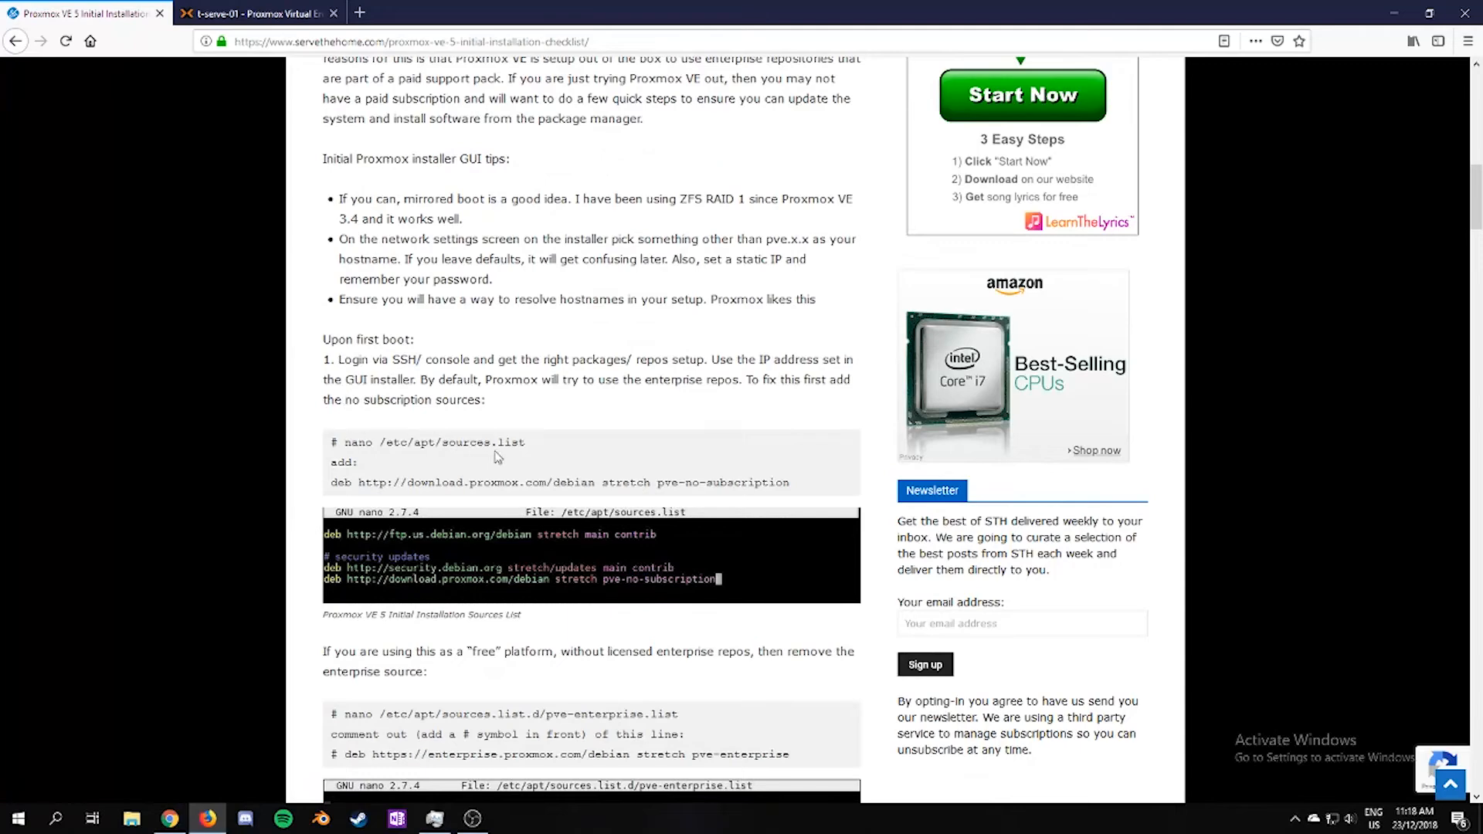
left_click_drag(526, 442, 345, 442)
key("ctrl+c")
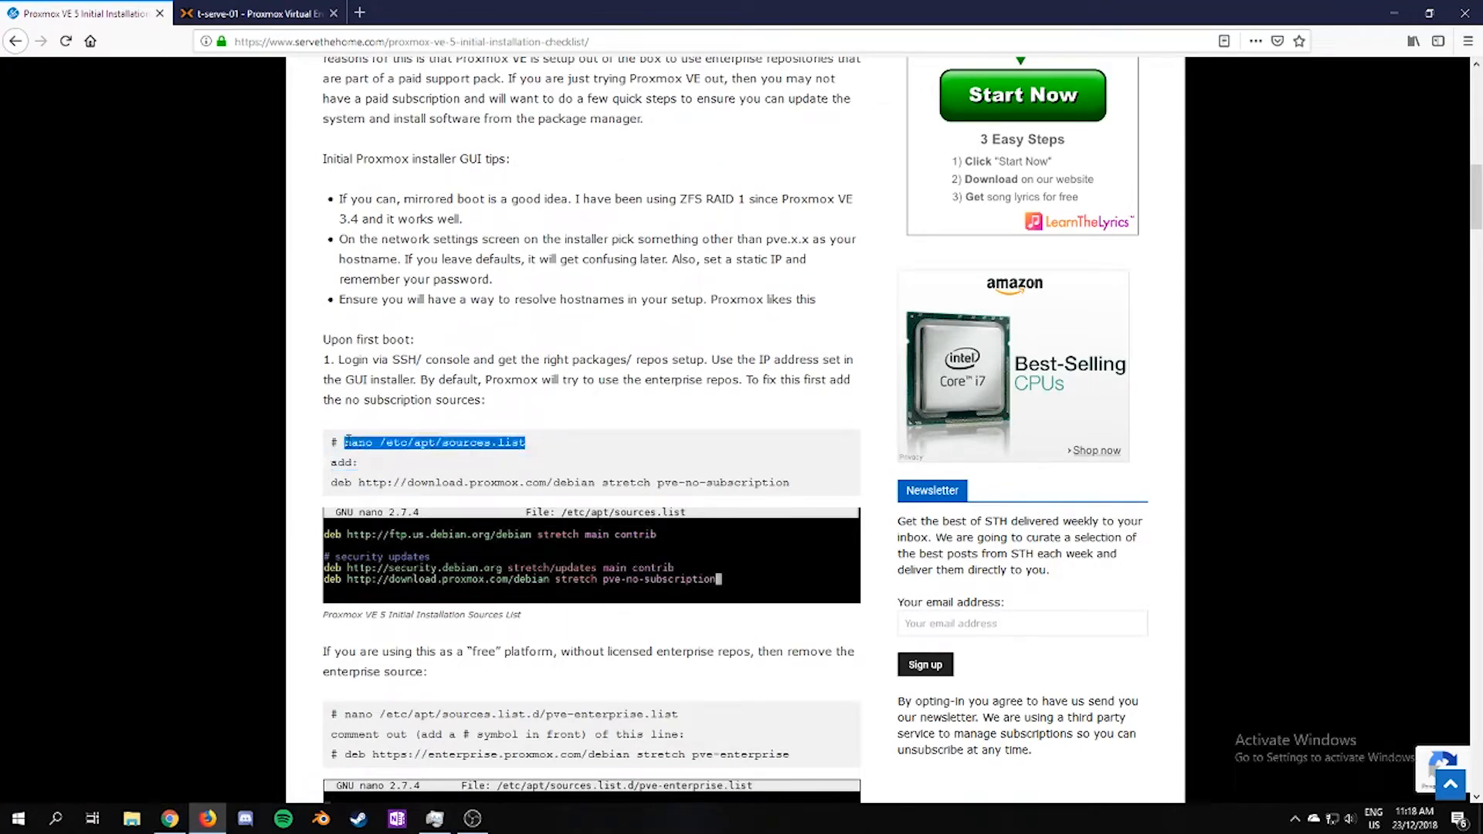
key("ctrl+Tab")
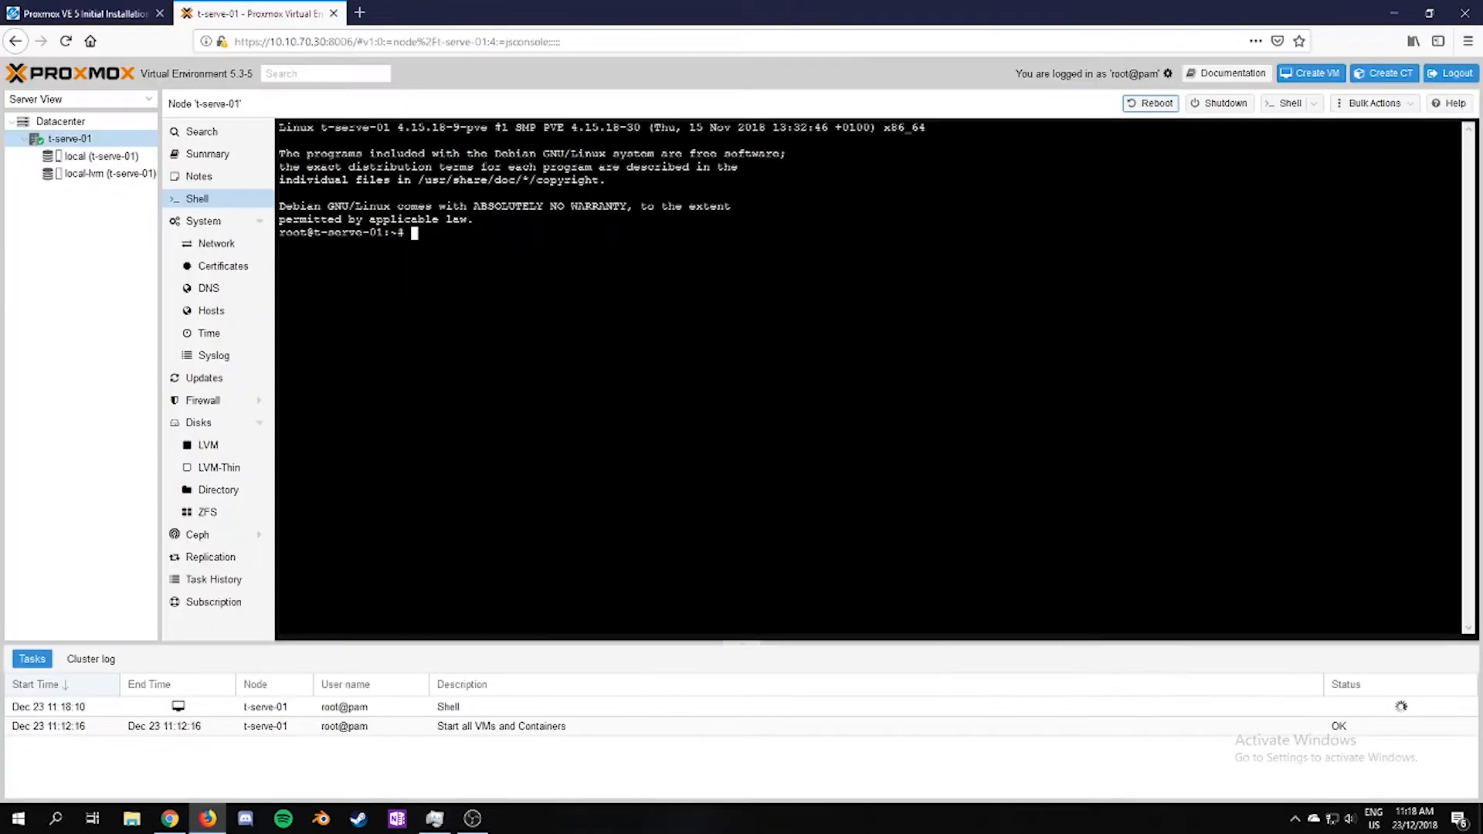
right_click(486, 293)
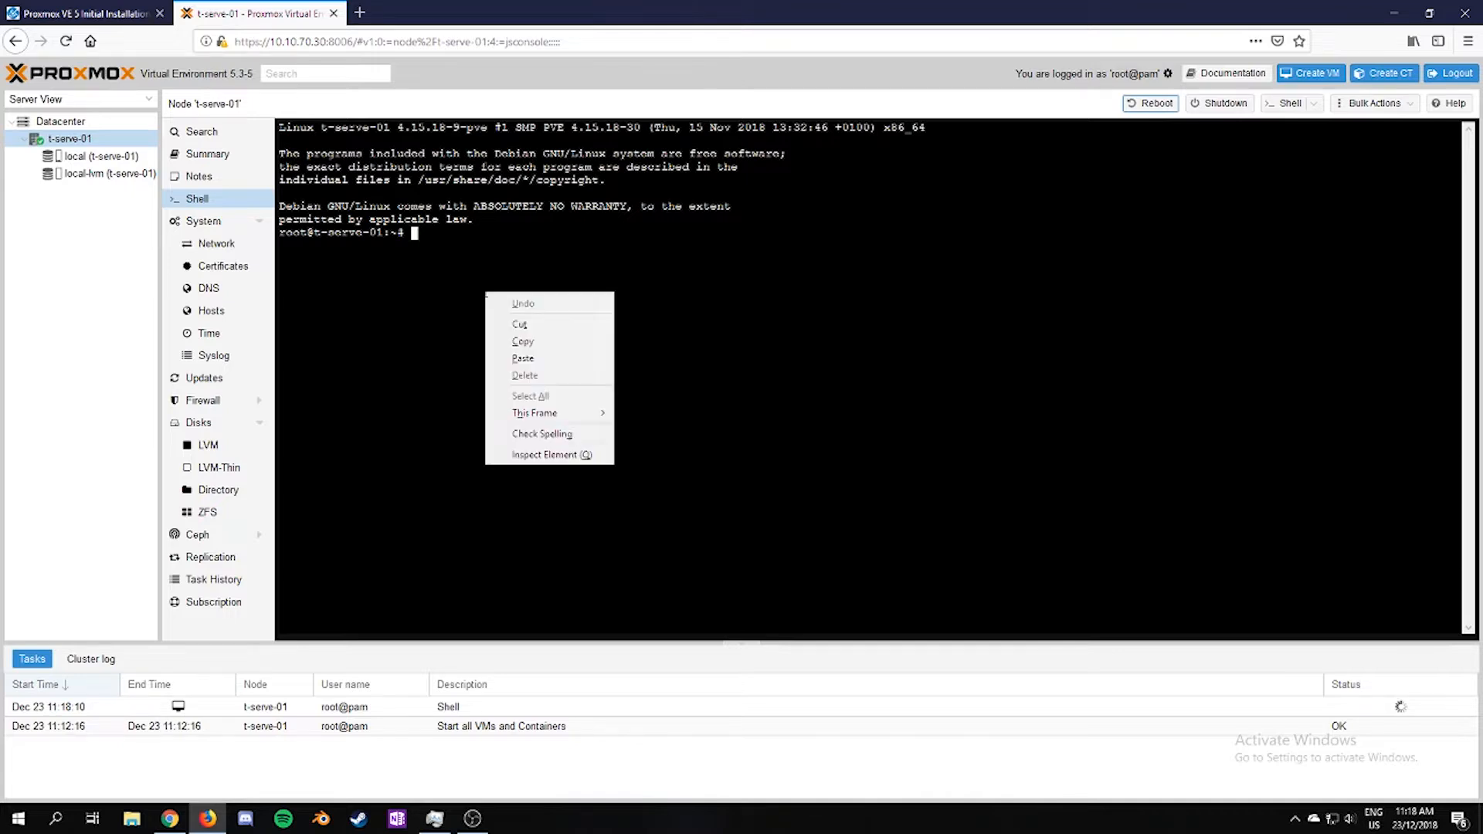
left_click(526, 358)
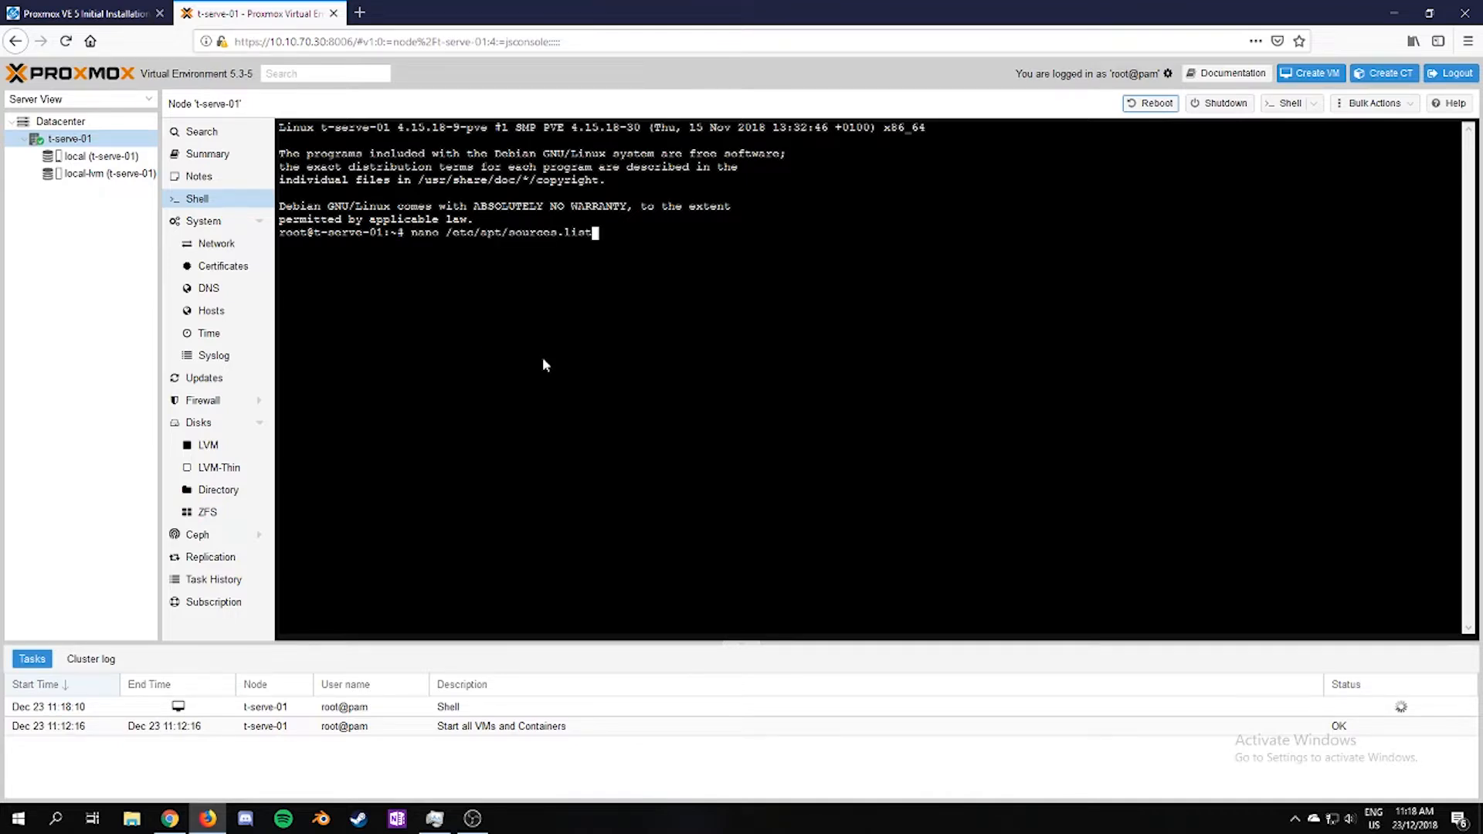
key("Return")
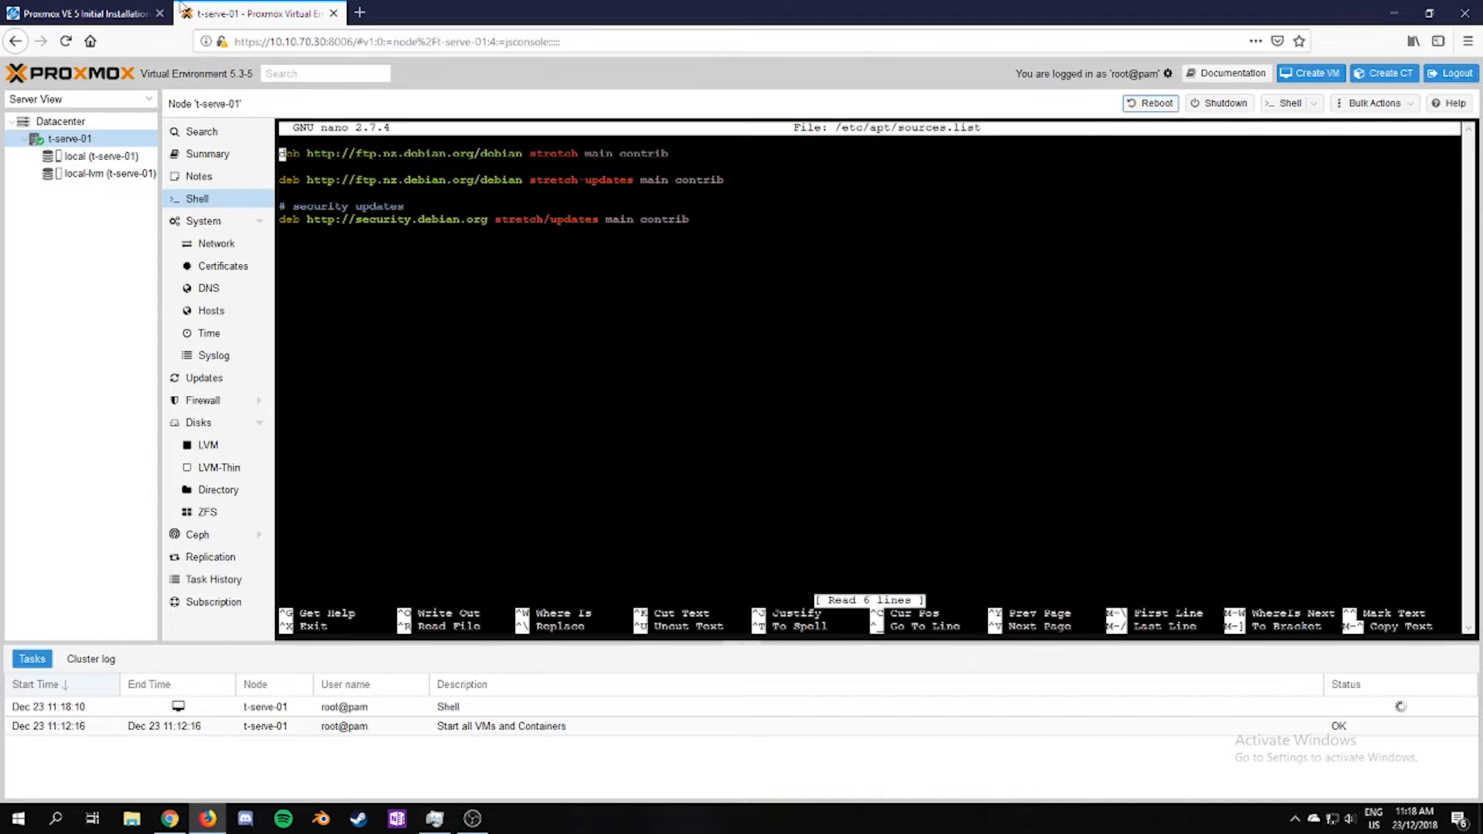
left_click(85, 13)
scroll(371, 394, "down", 2)
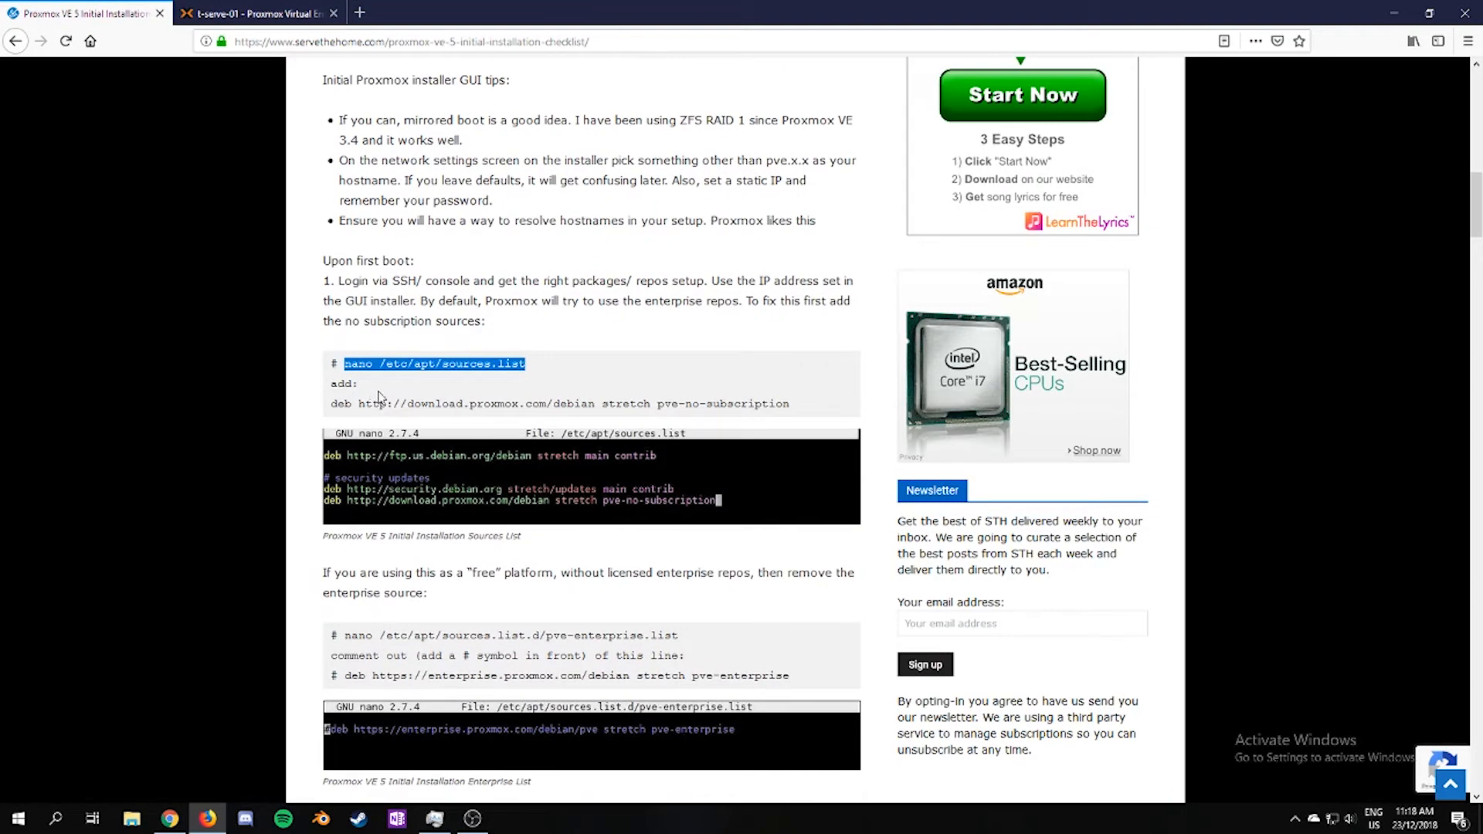
left_click_drag(796, 403, 323, 405)
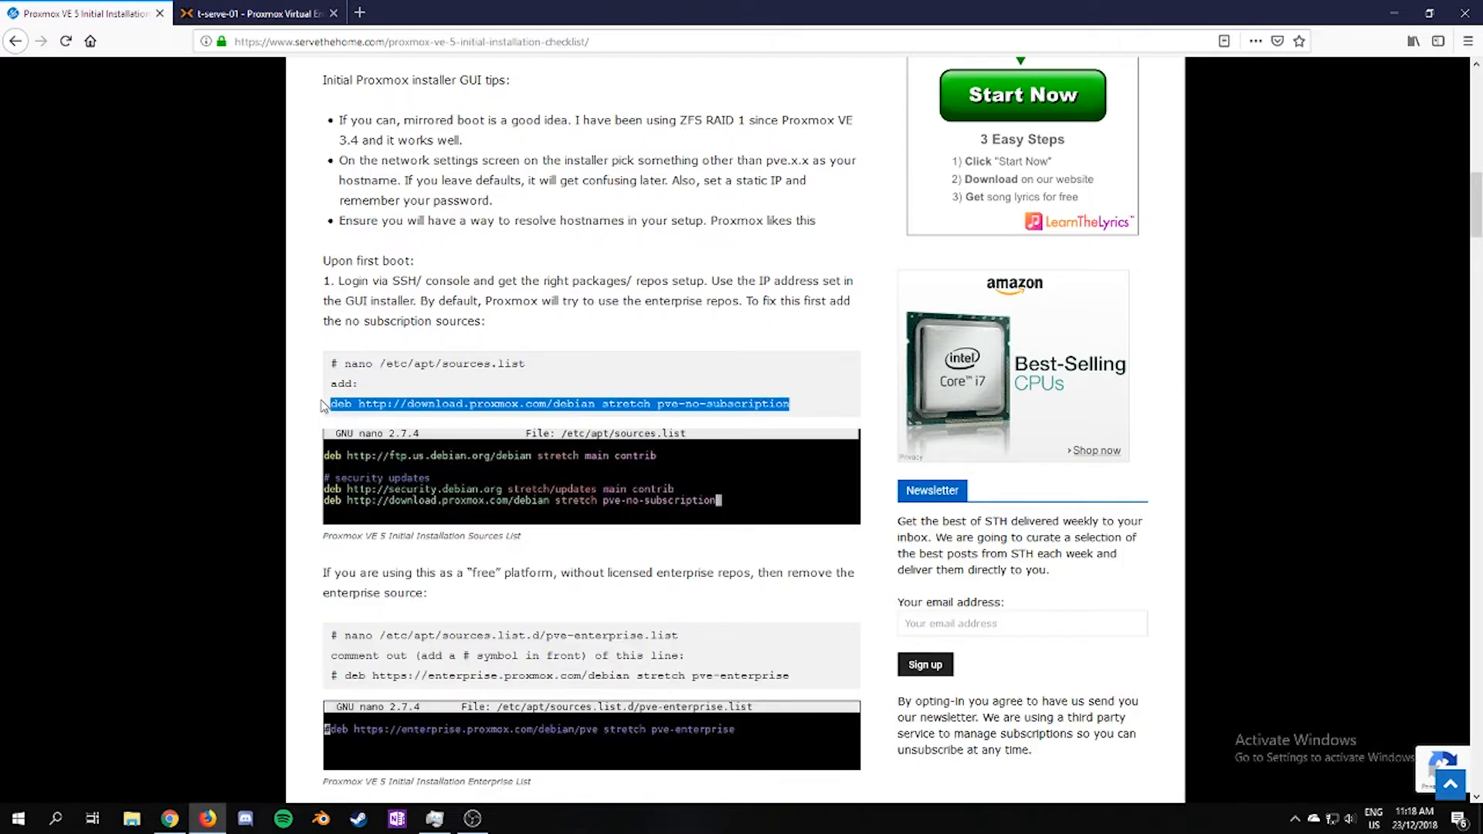
right_click(424, 401)
left_click(466, 413)
Step: Paste the copied pve-no-subscription repository line at the end of sources.list, below a blank line
left_click(255, 13)
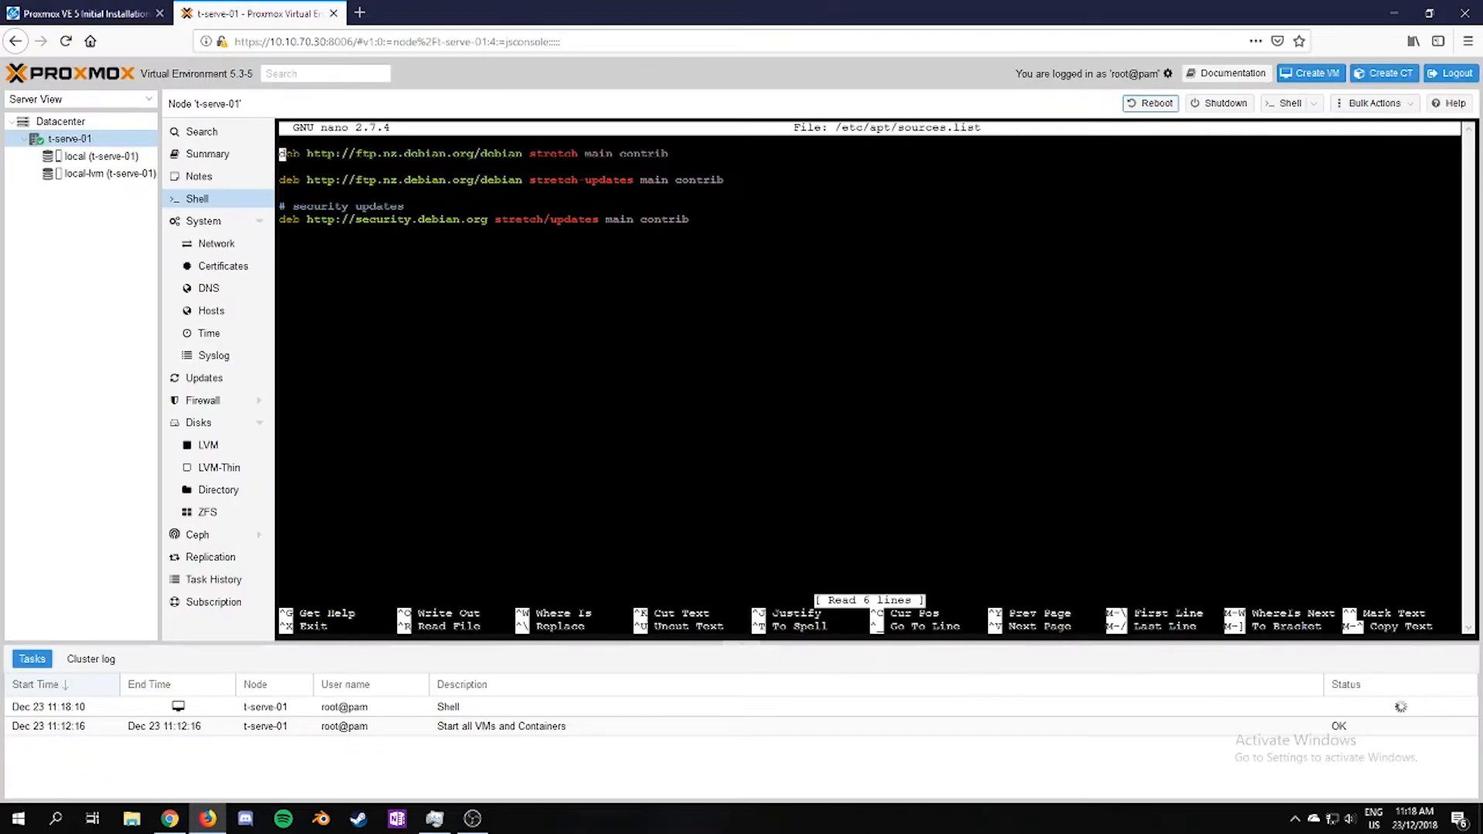
key("Down")
key("Down")
key("Down")
key("Down")
key("Down")
key("Down")
key("Return")
right_click(679, 264)
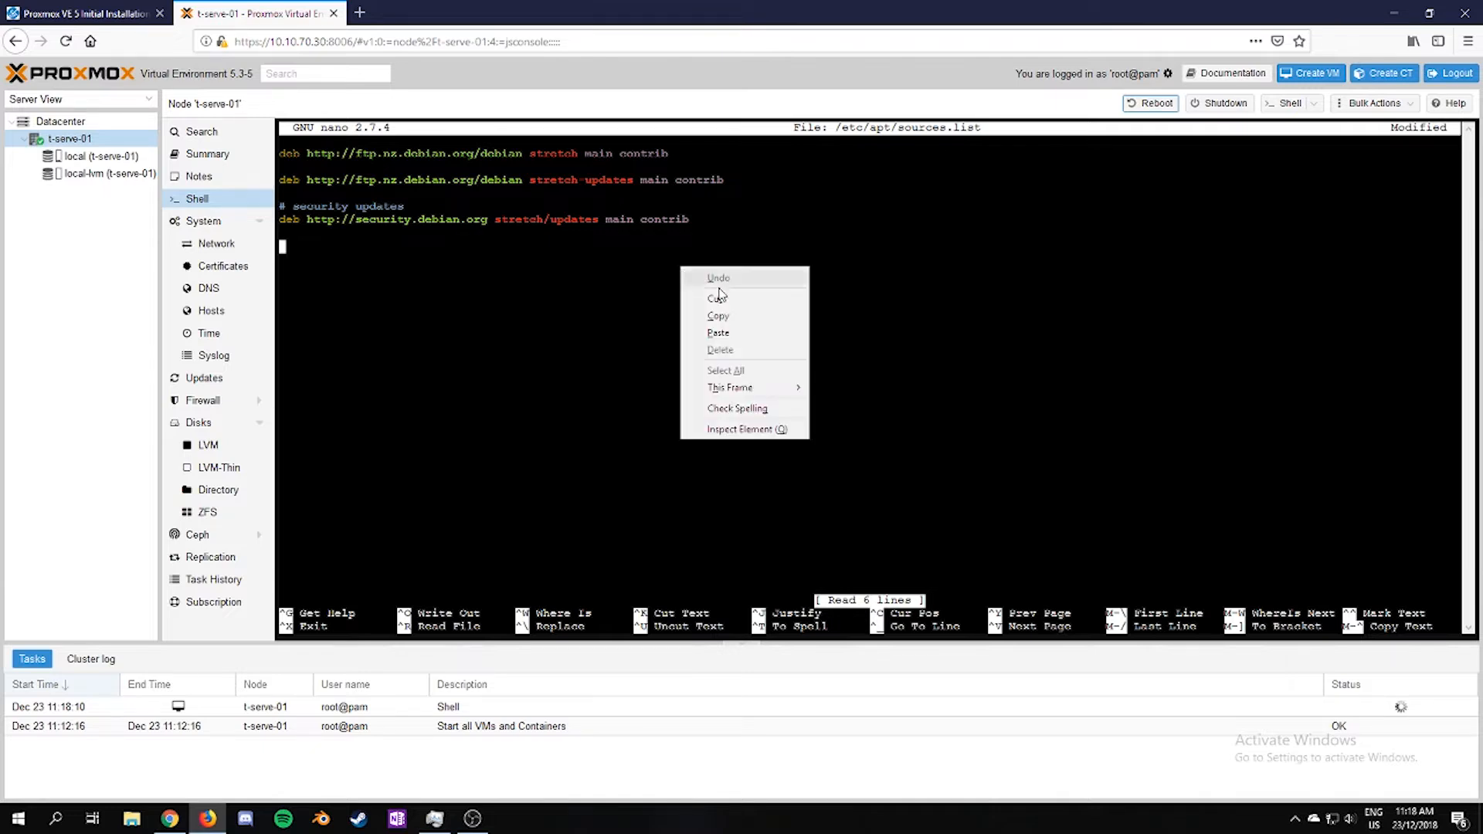
left_click(739, 331)
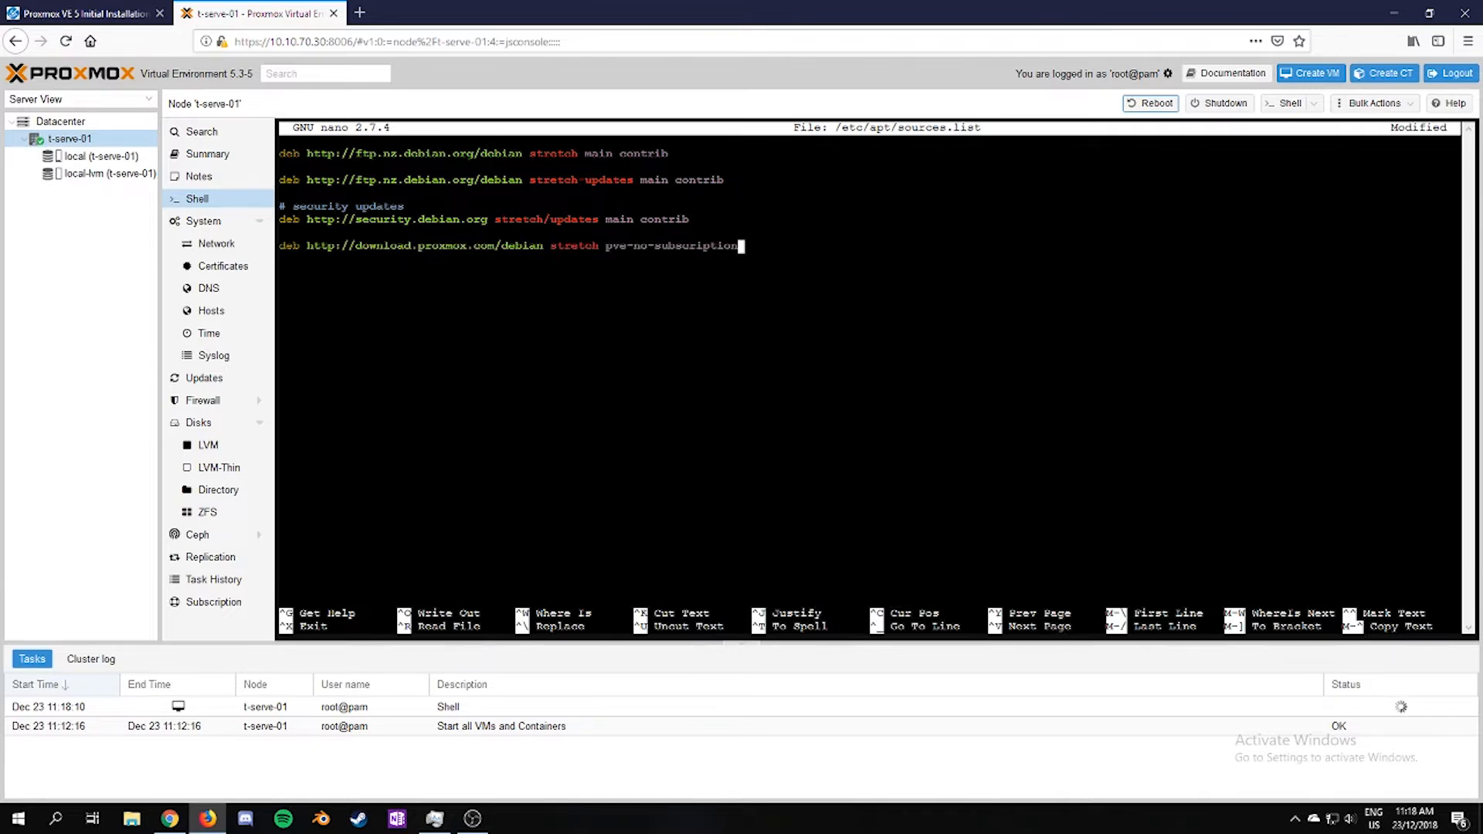
Step: Check the article's enterprise source instructions, then save /etc/apt/sources.list under the same name and exit nano
left_click(108, 13)
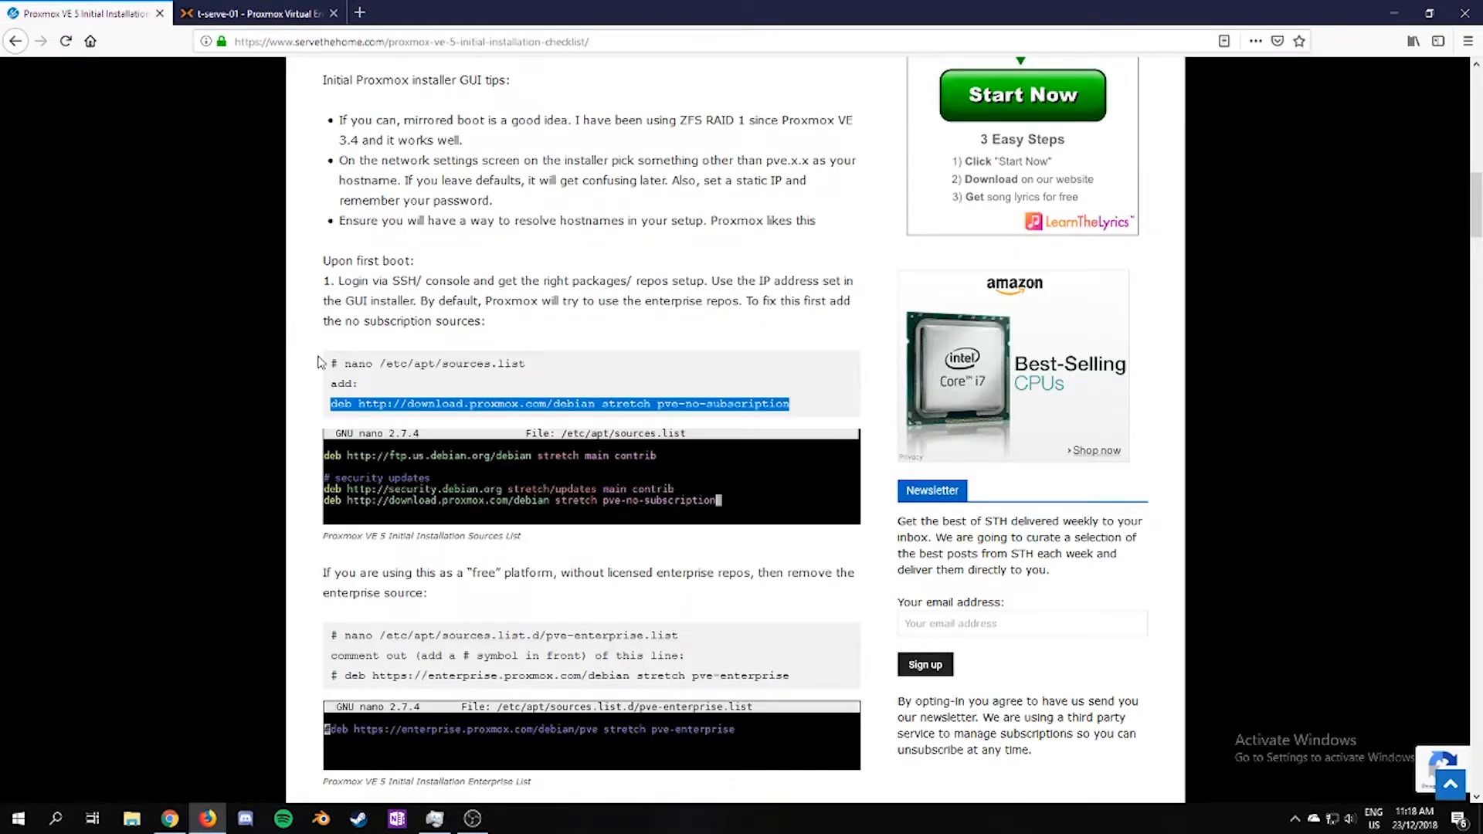
scroll(321, 363, "down", 3)
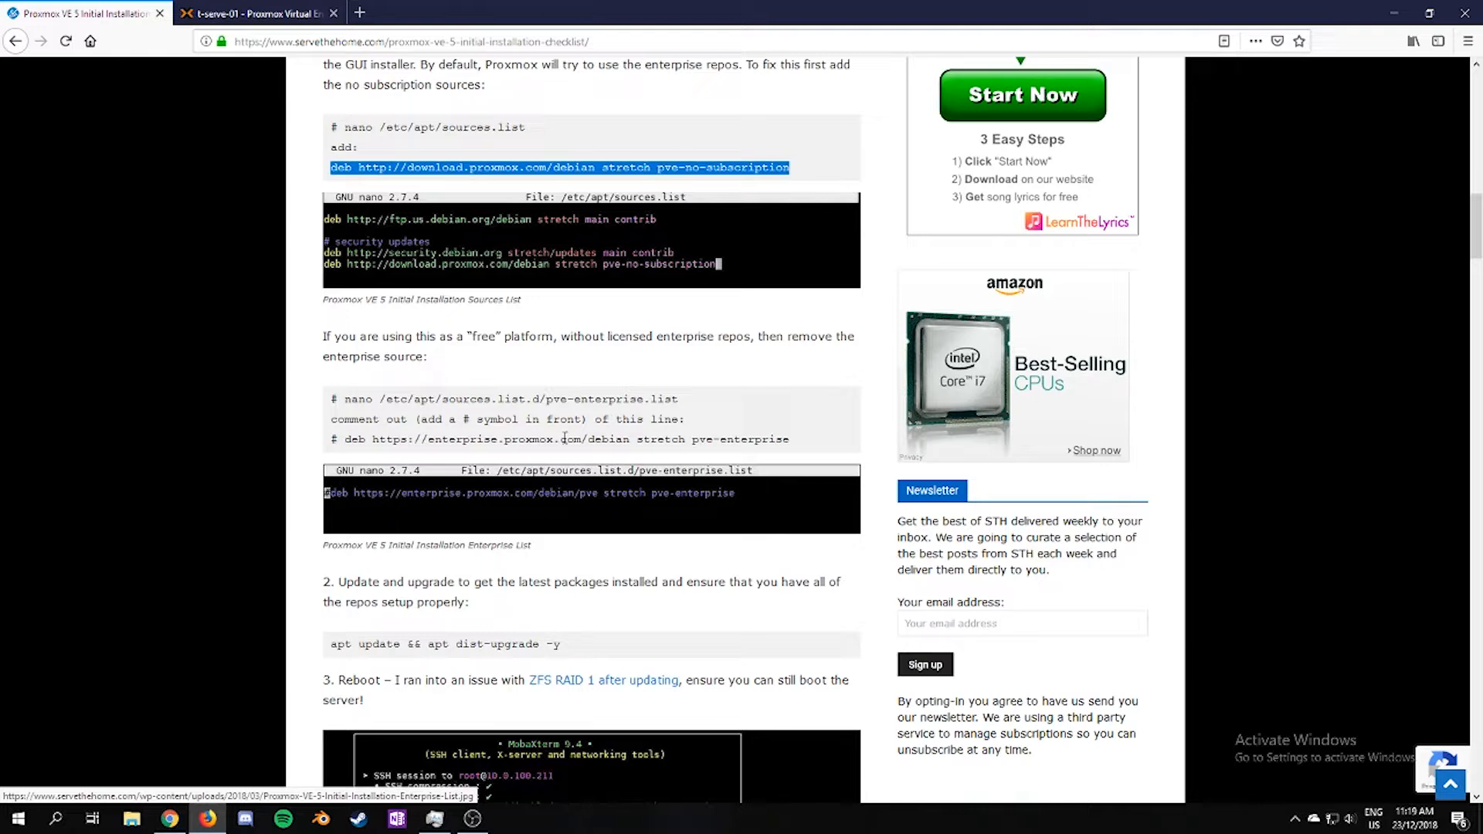
left_click(309, 14)
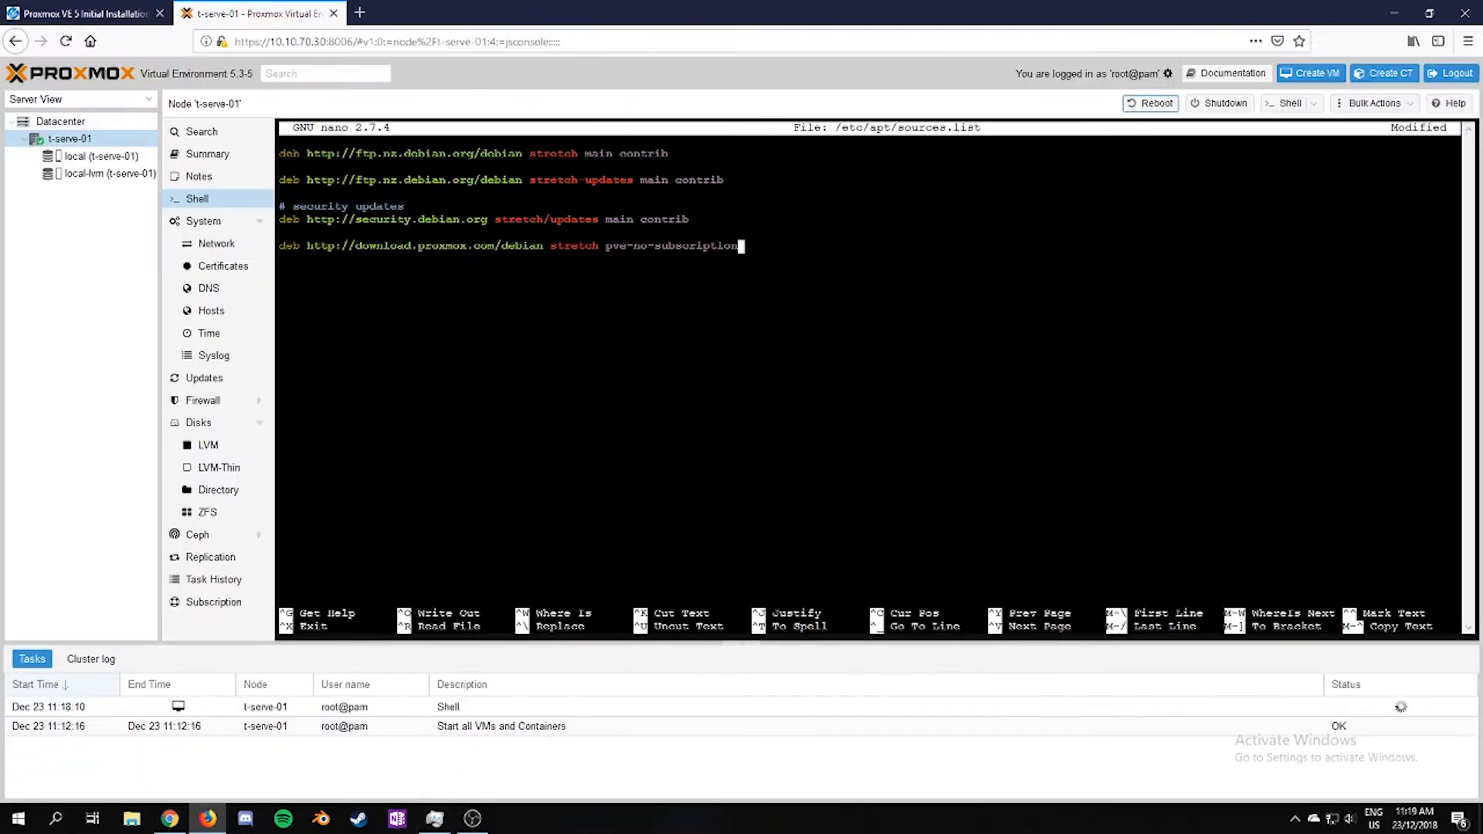
key("ctrl+x")
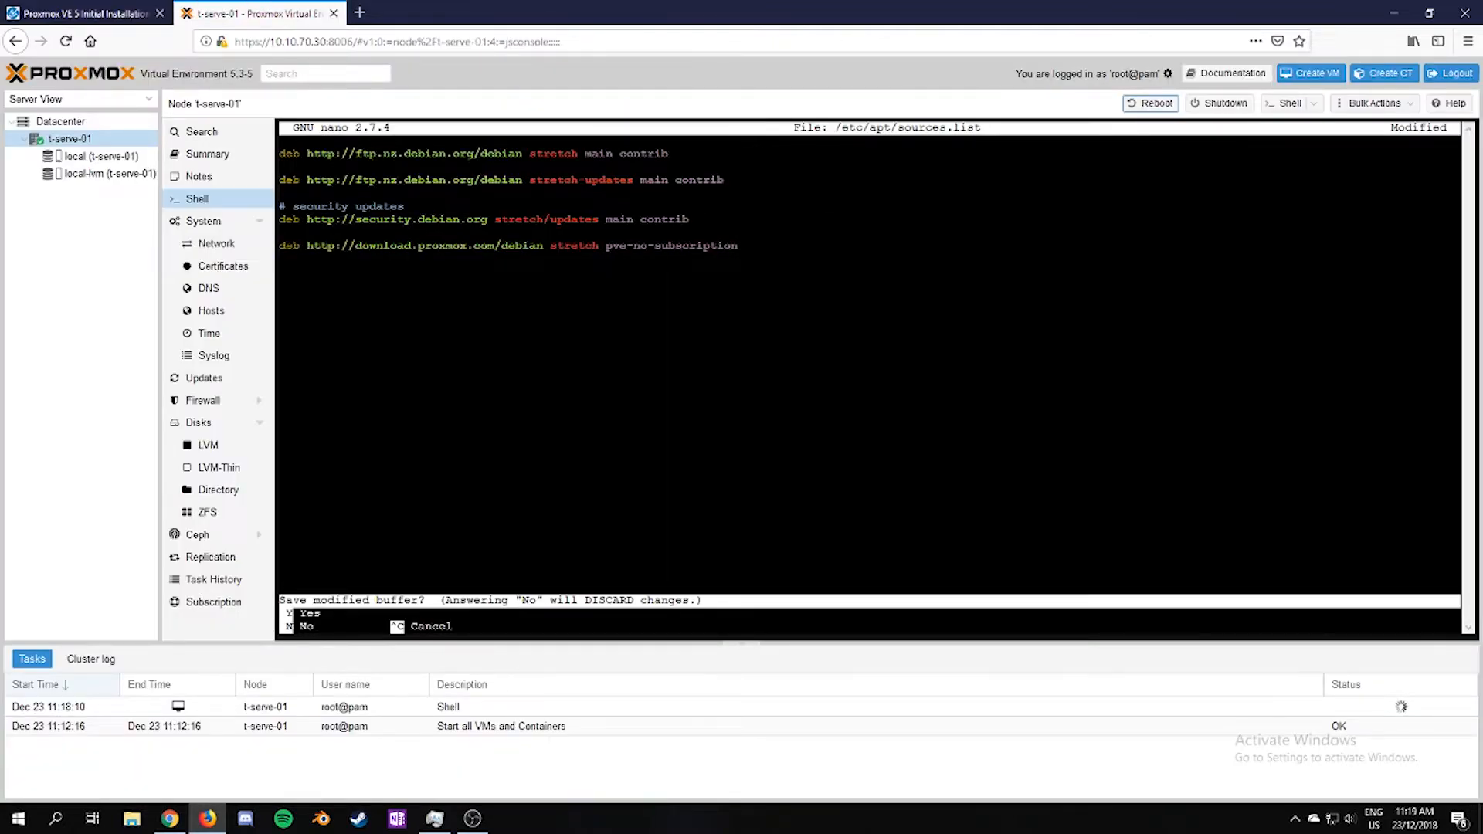
key("y")
key("Return")
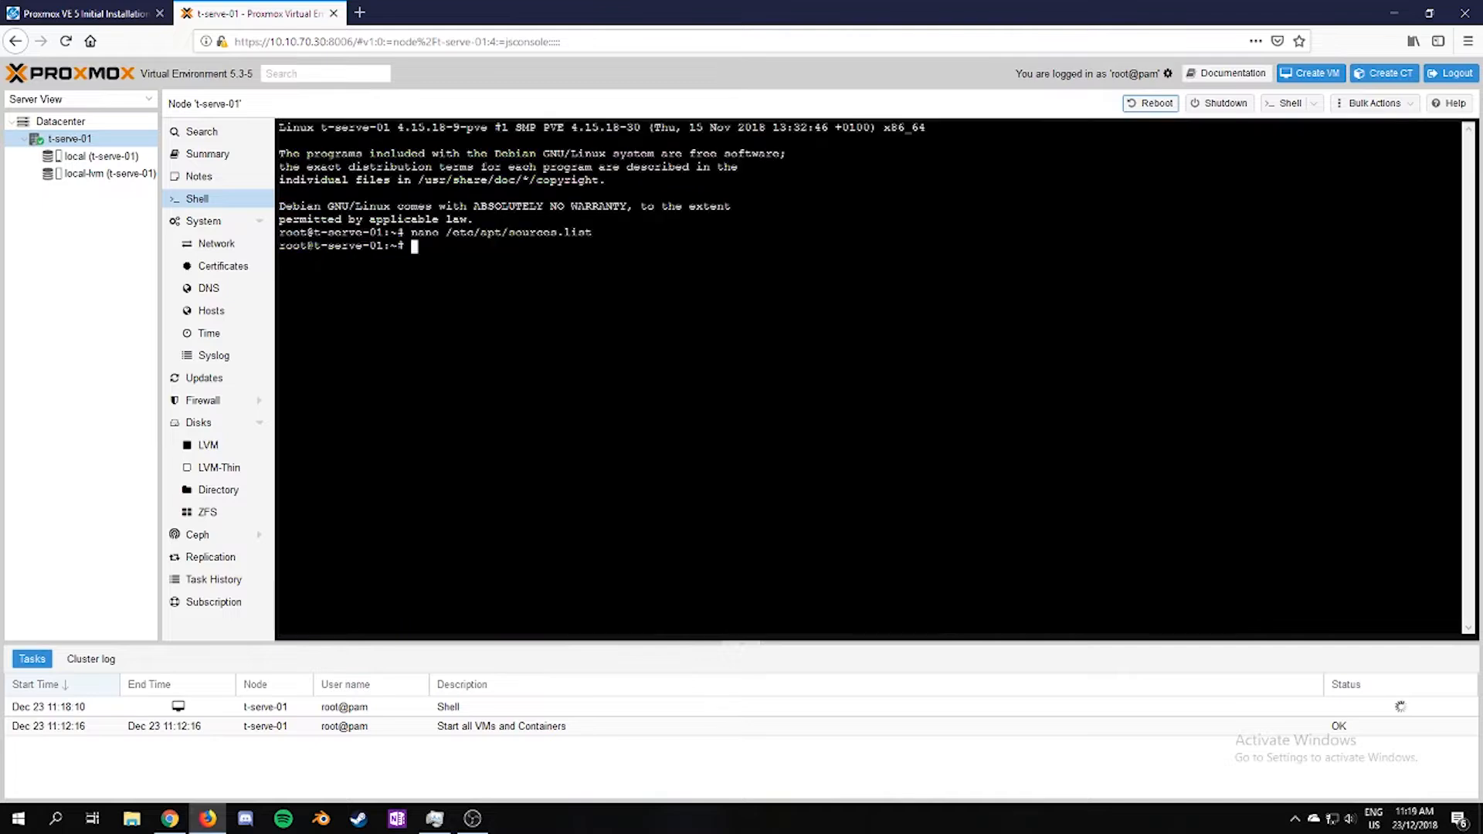
Step: Copy nano /etc/apt/sources.list.d/pve-enterprise.list from the article, run it in the node's shell, and recheck the article's comment-out instruction
left_click(117, 13)
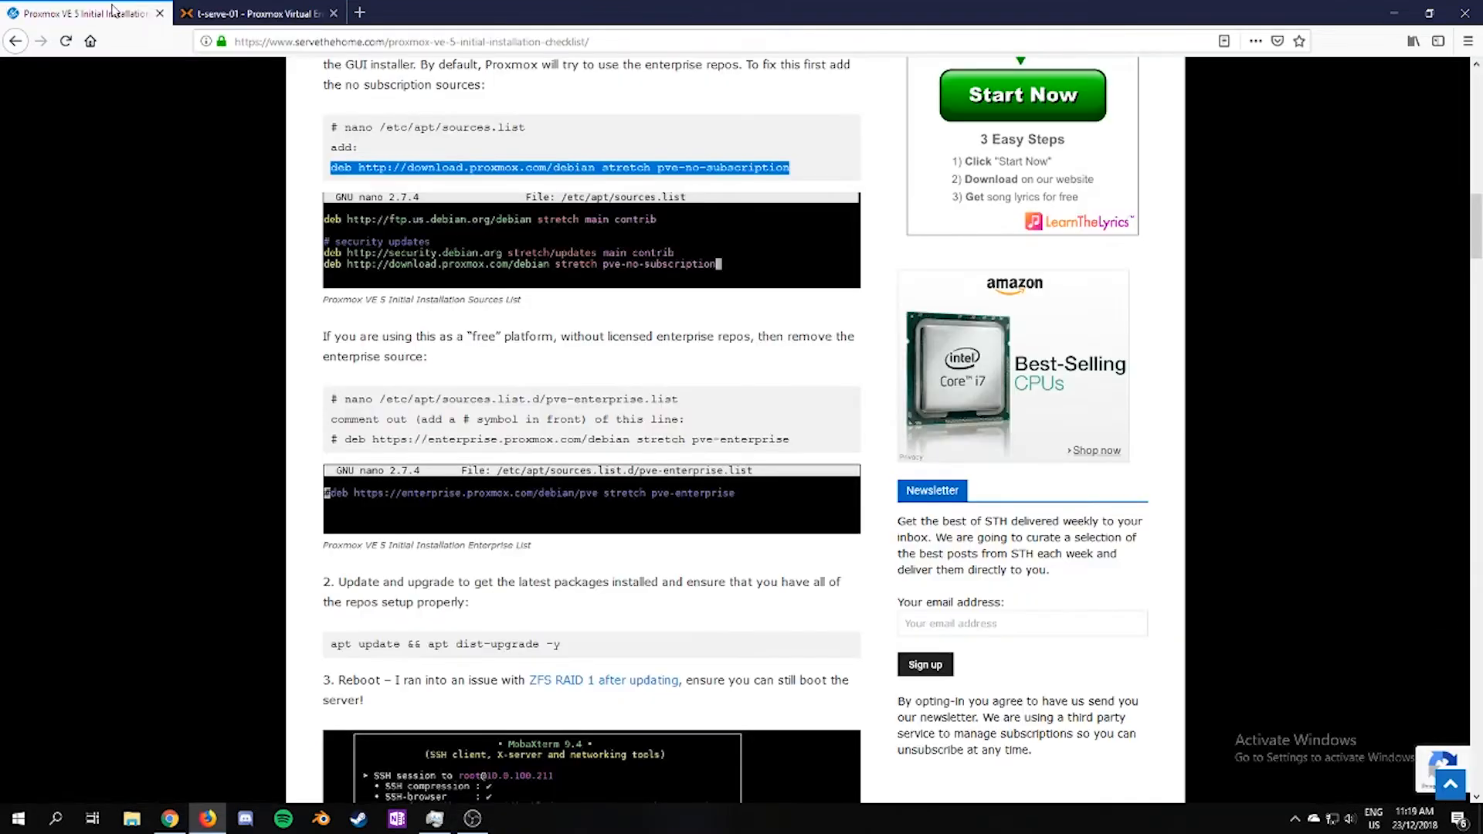
left_click_drag(680, 399, 348, 415)
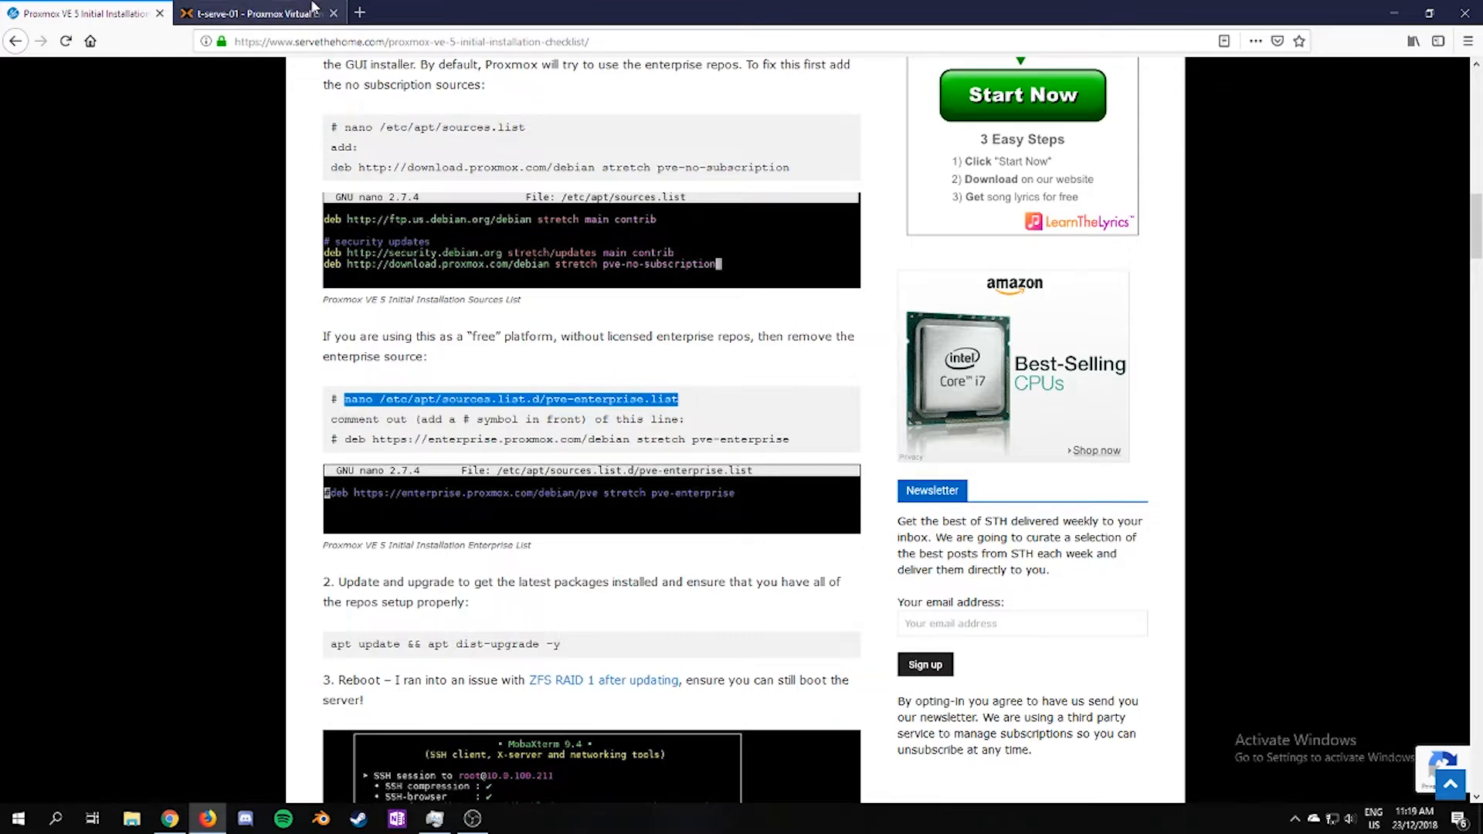
left_click(255, 13)
right_click(466, 297)
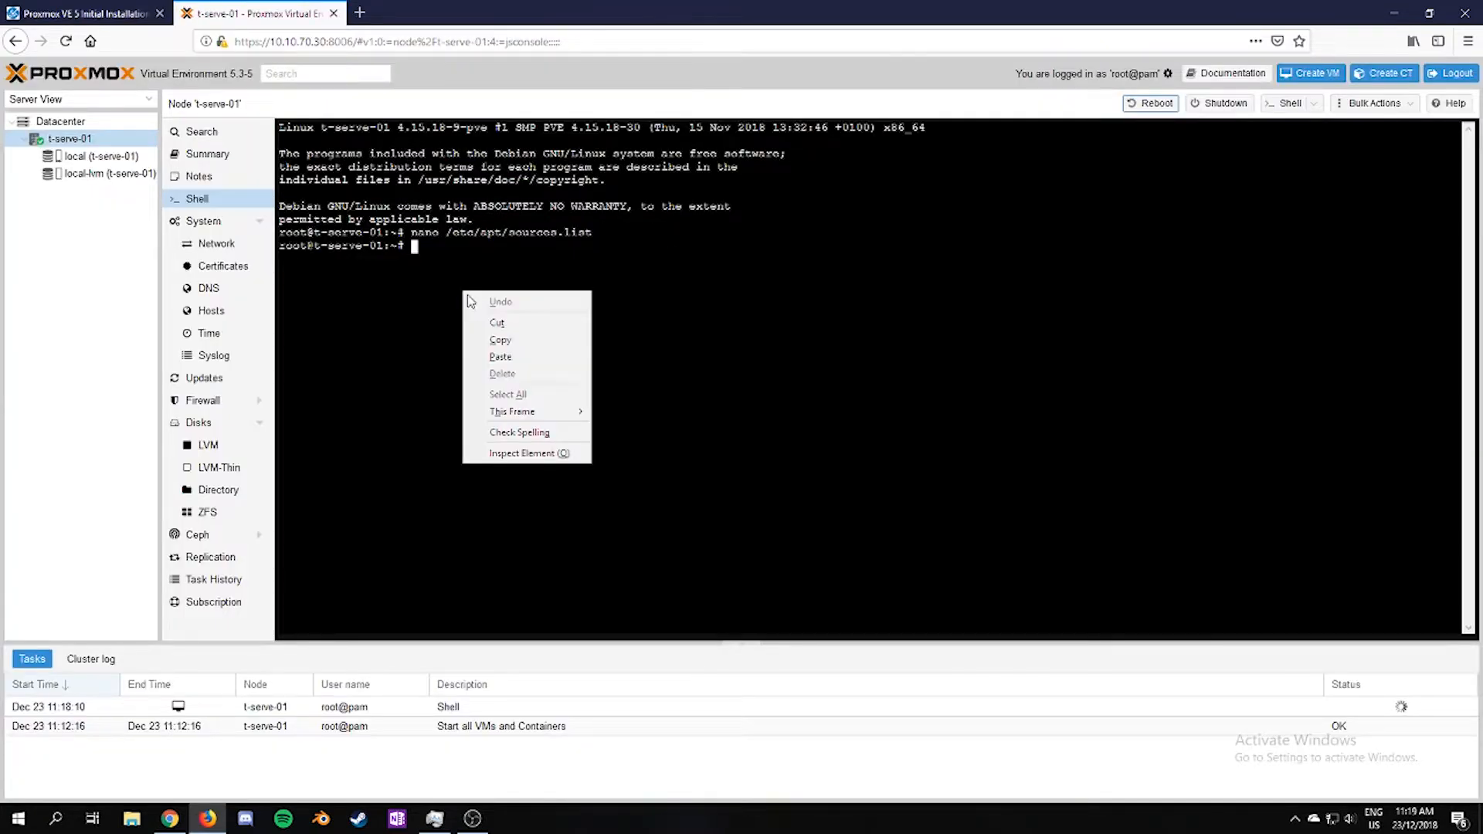
left_click(526, 358)
key("Return")
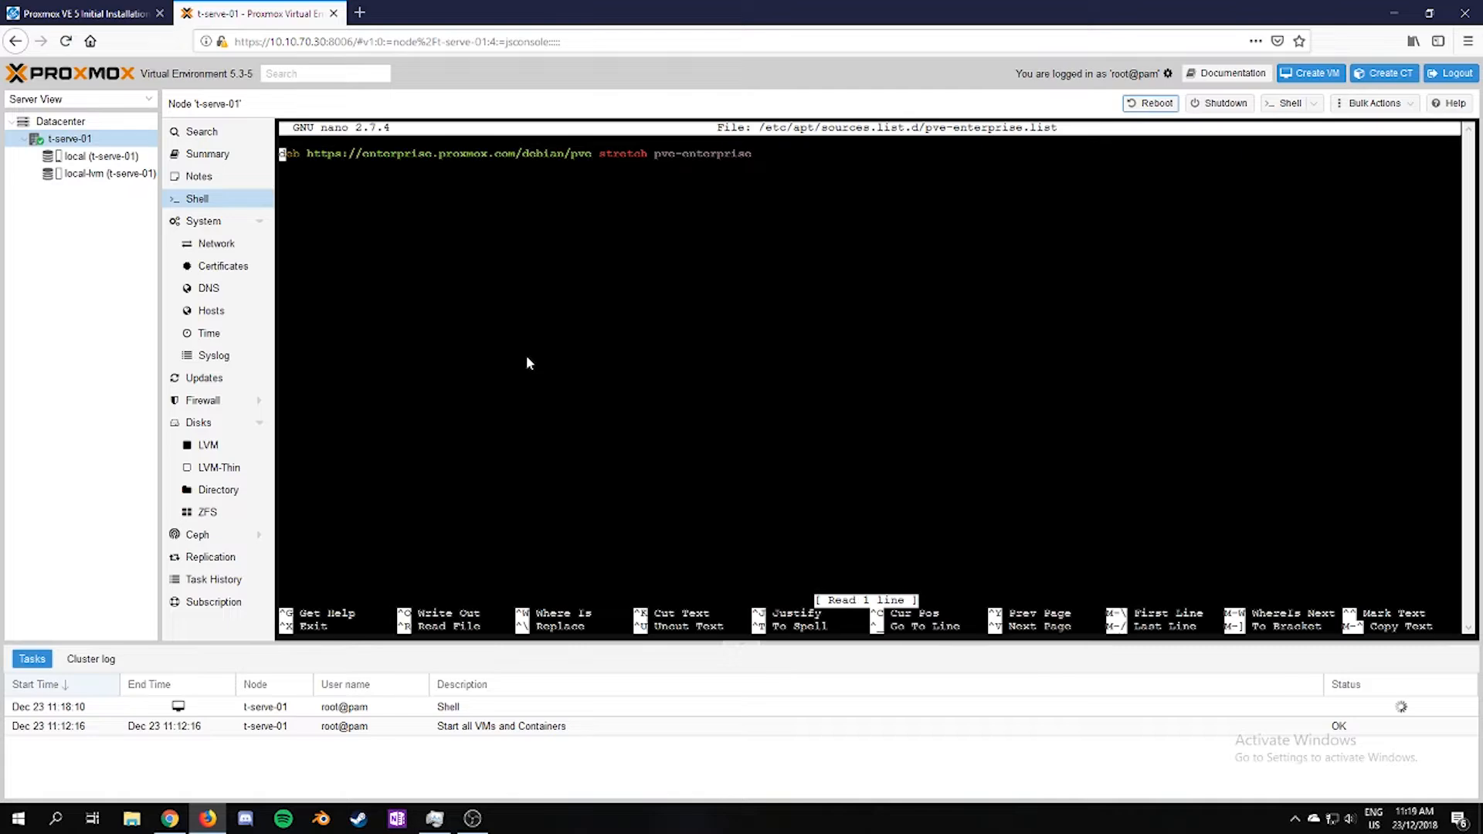
left_click(78, 13)
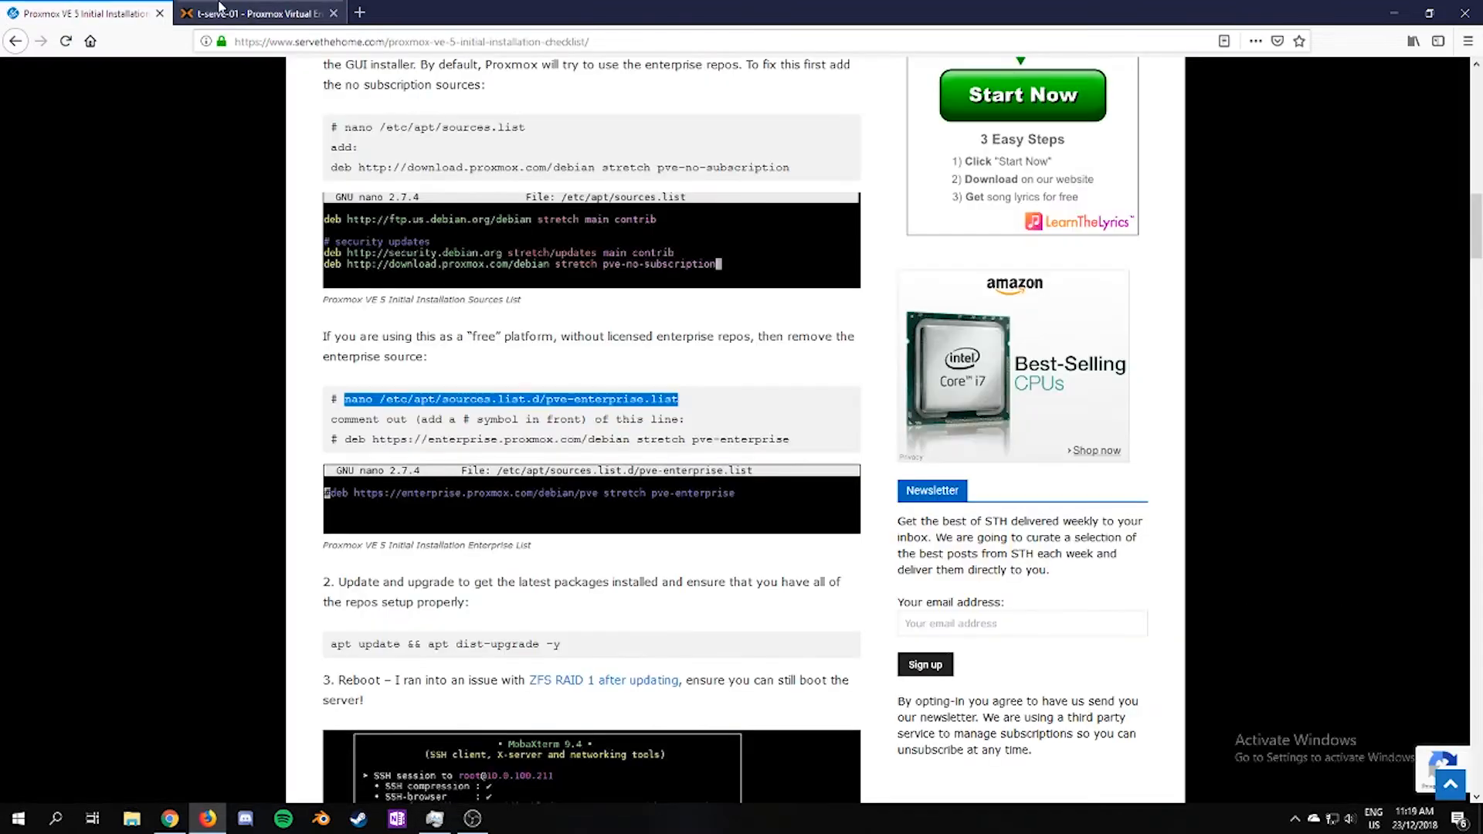
left_click(281, 9)
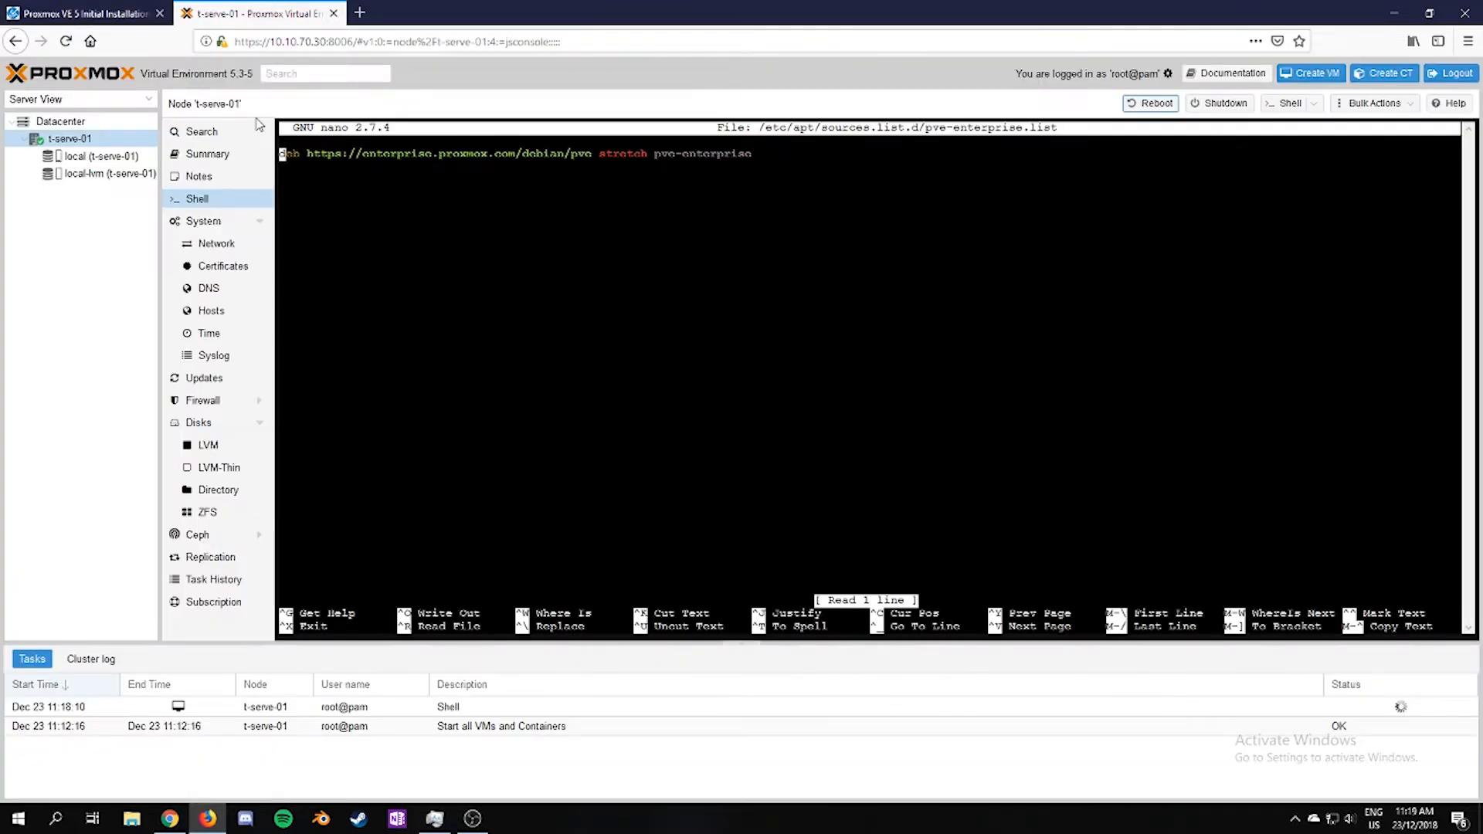
Step: Comment out the enterprise repository line in pve-enterprise.list with a leading #, save it under the same name and exit nano
type("#")
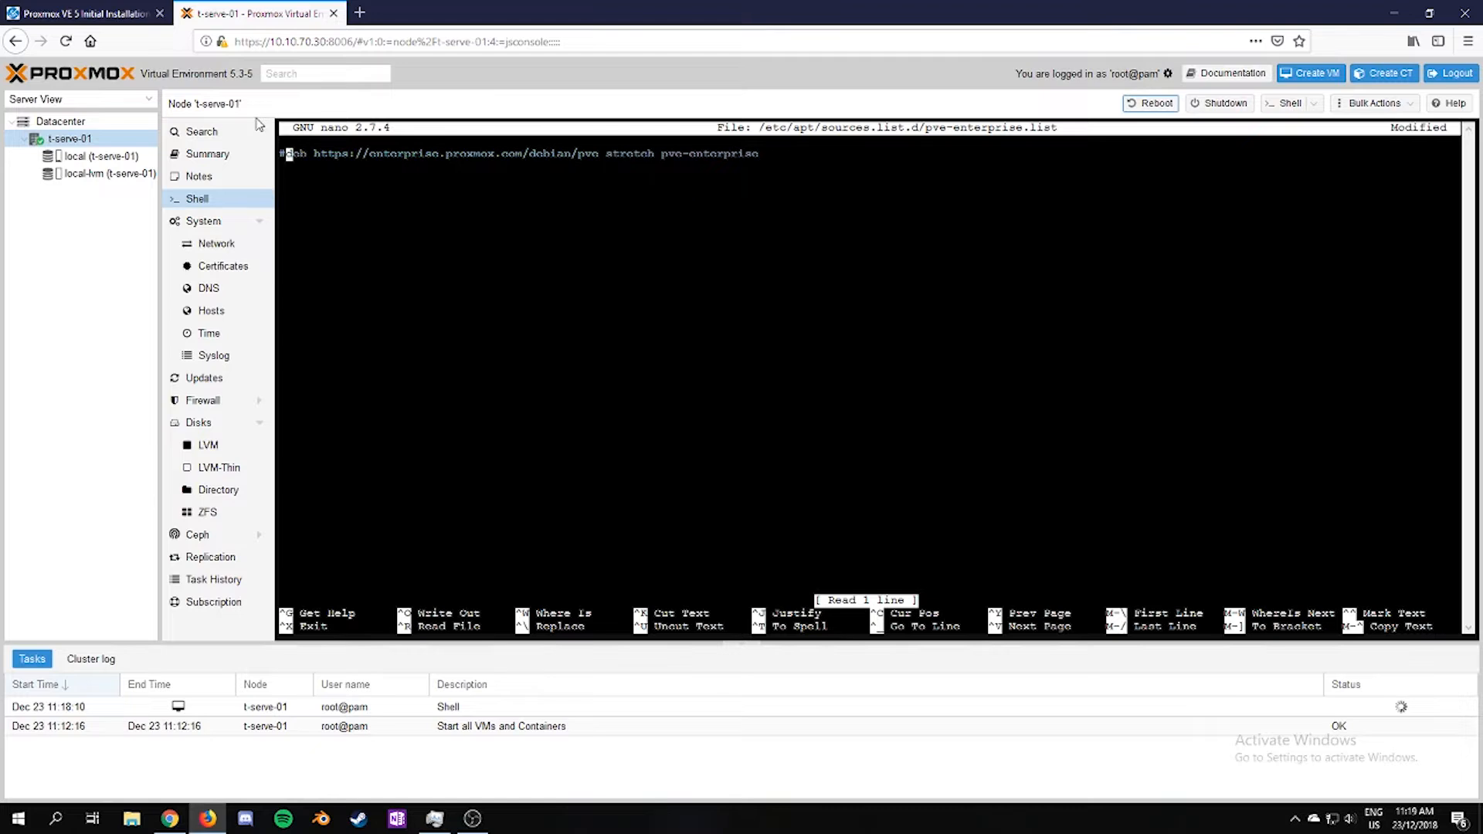
key("ctrl+x")
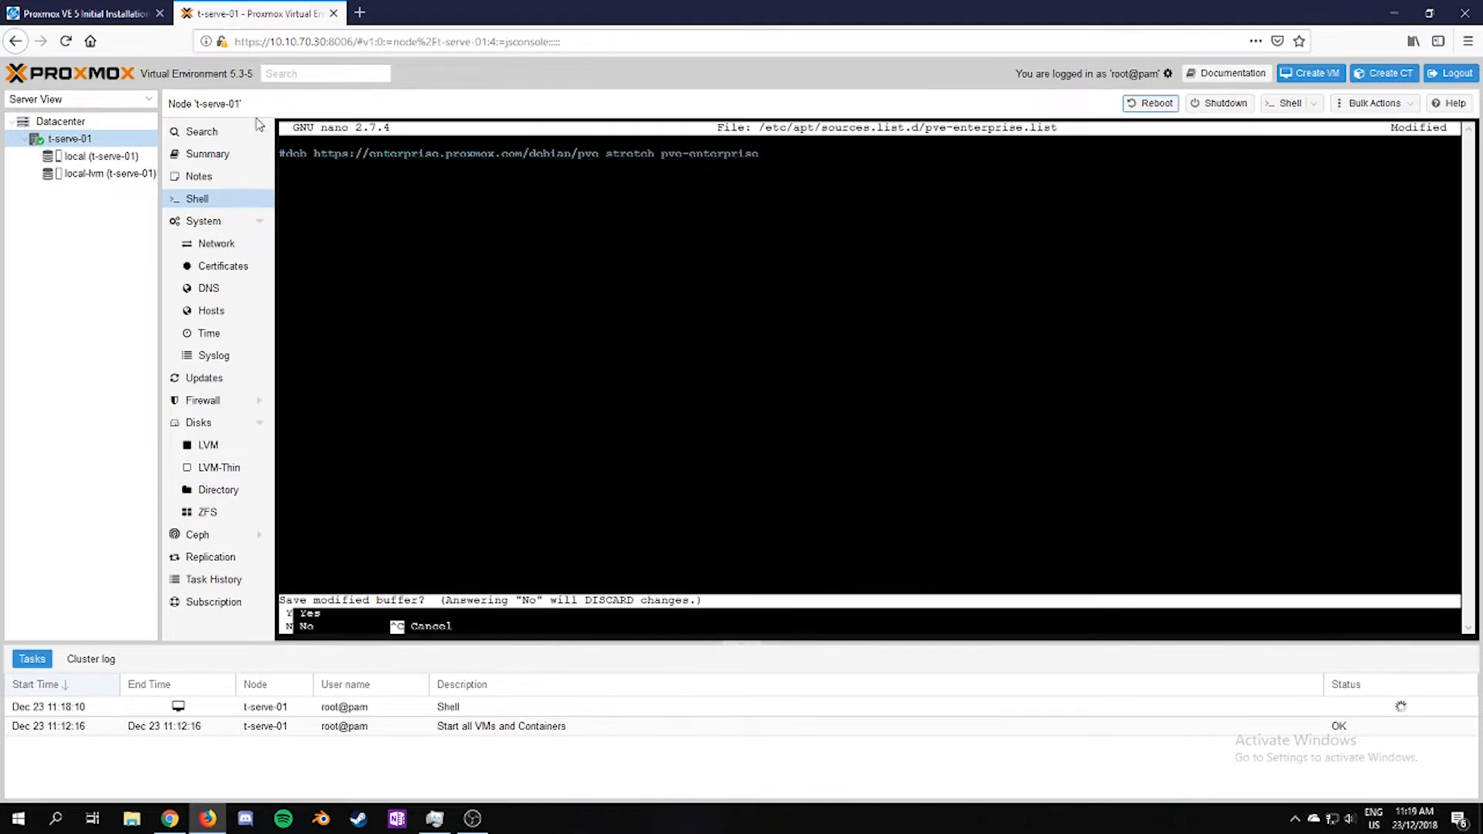
key("y")
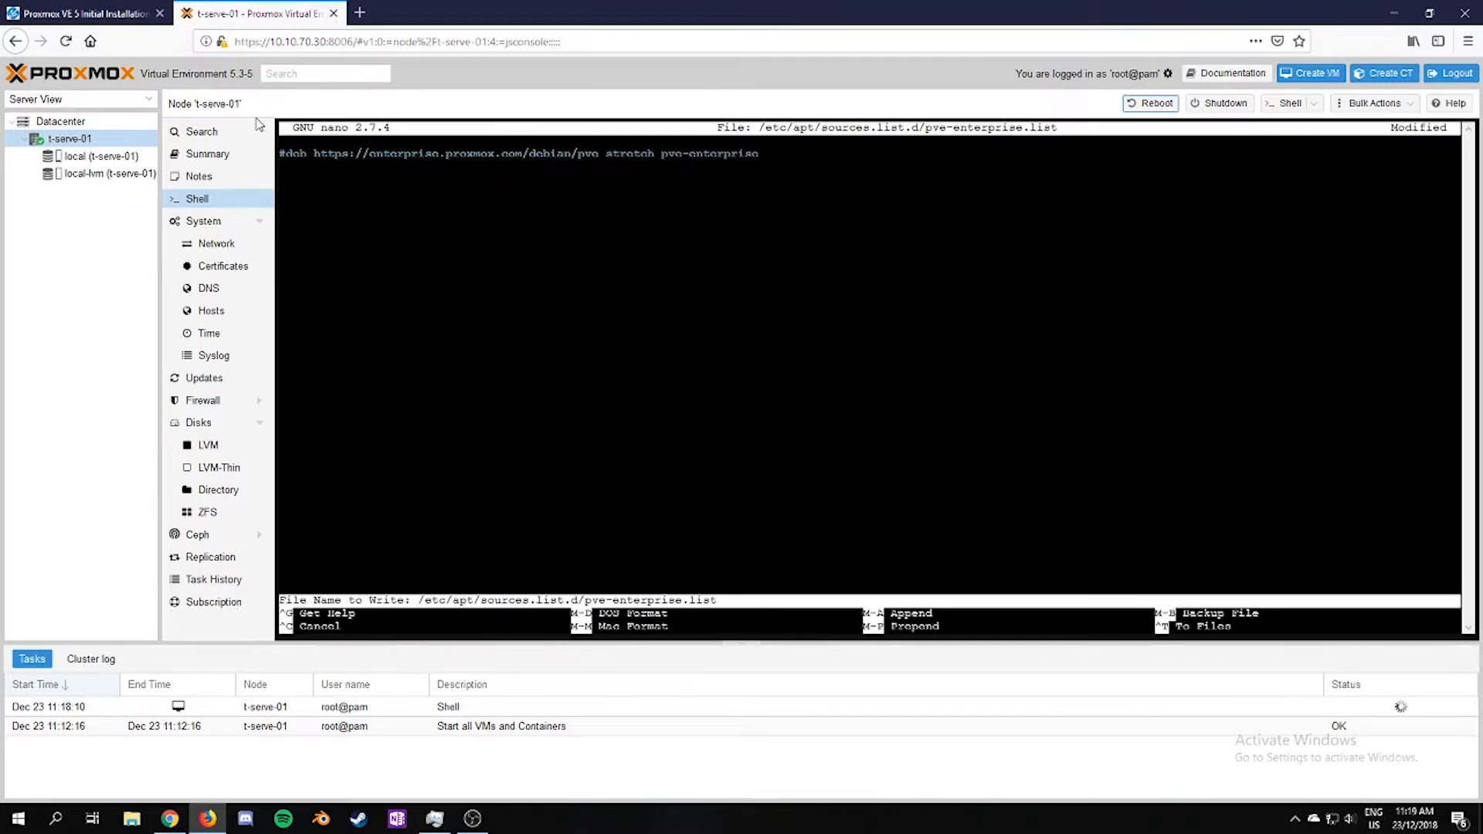
key("Return")
Step: Copy the command apt update && apt dist-upgrade -y from the checklist article and run it in the node's shell
left_click(85, 13)
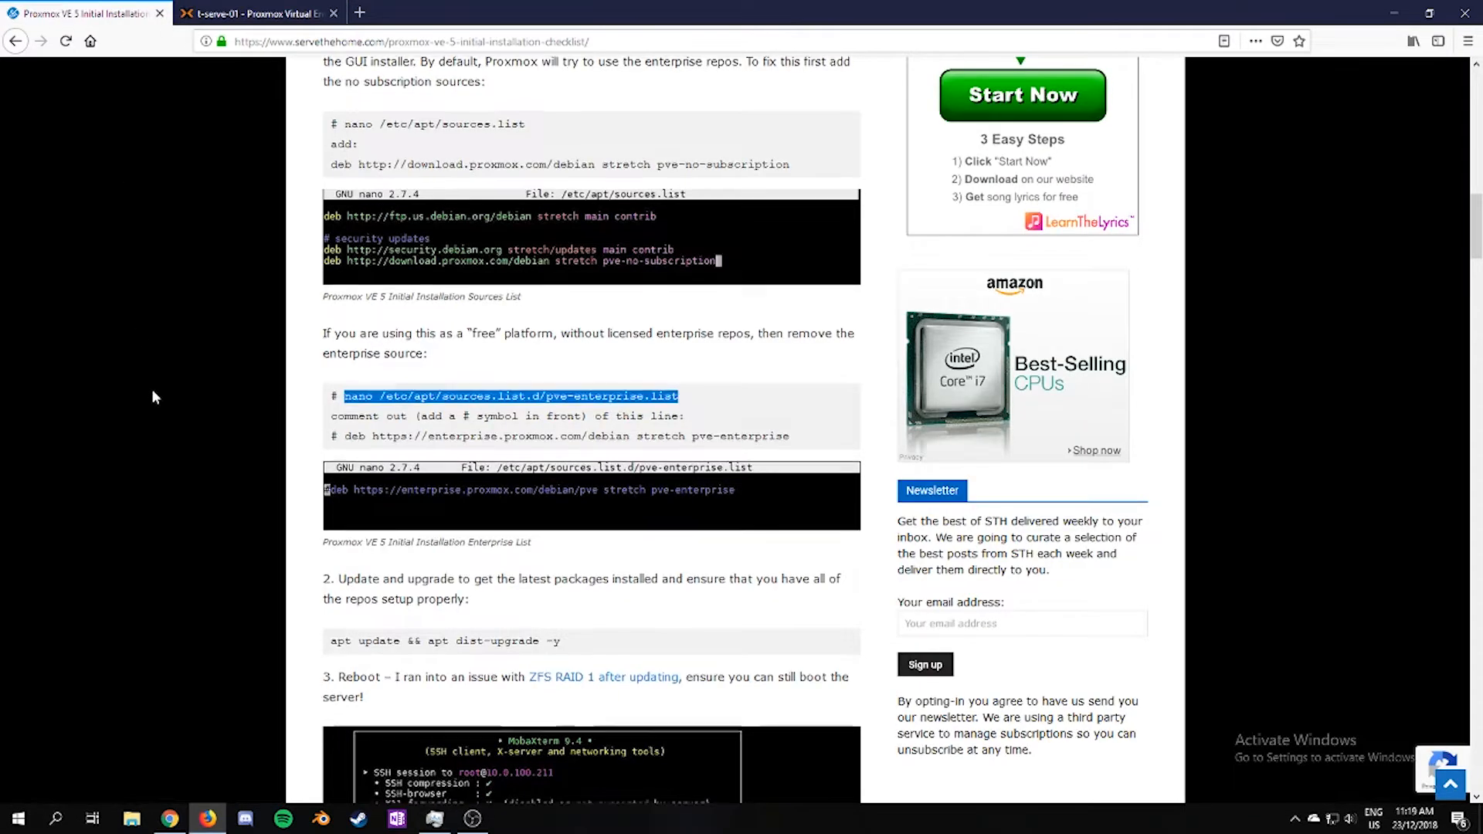
scroll(152, 394, "down", 3)
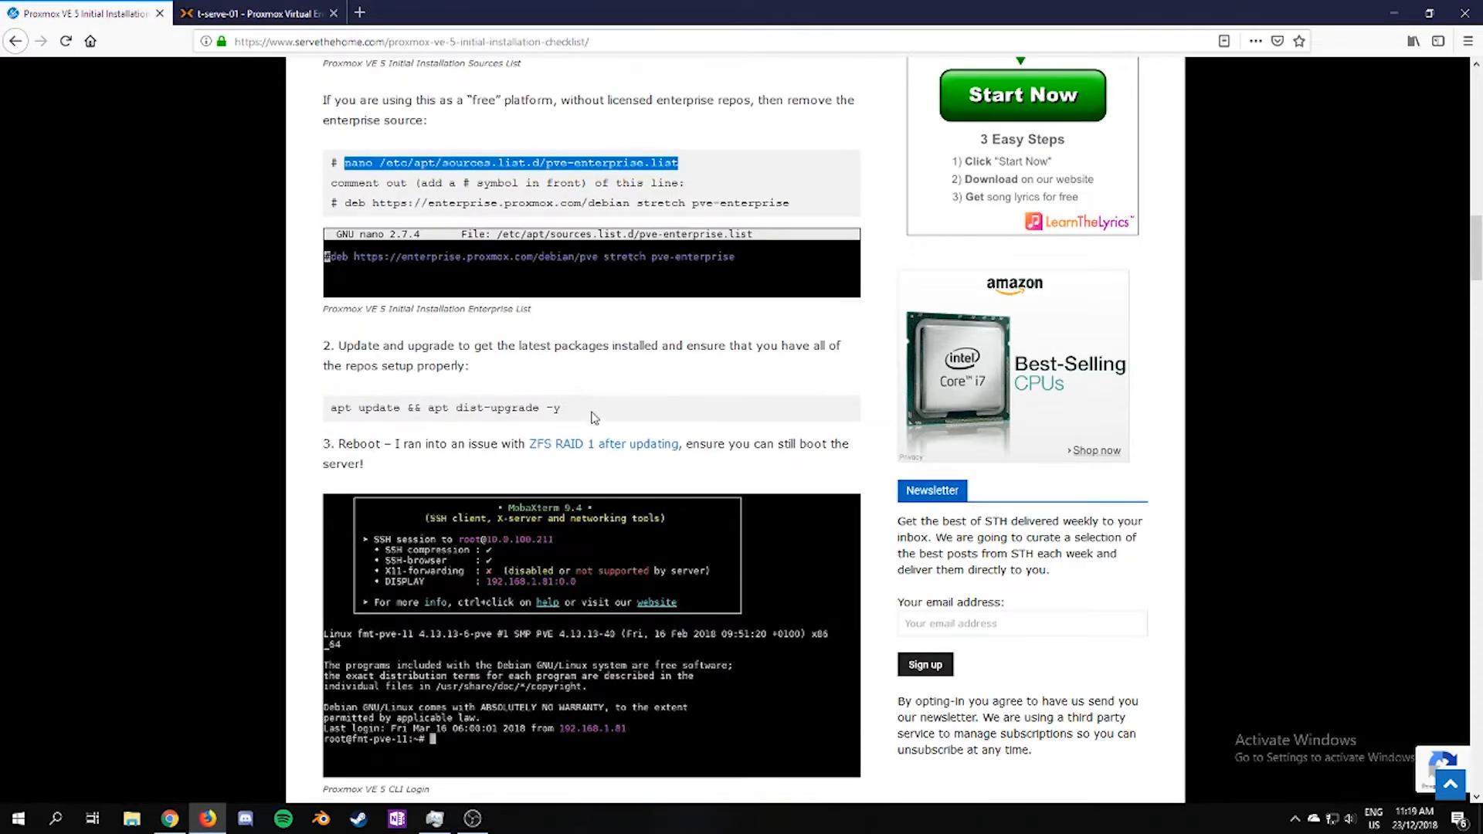
left_click_drag(594, 417, 327, 402)
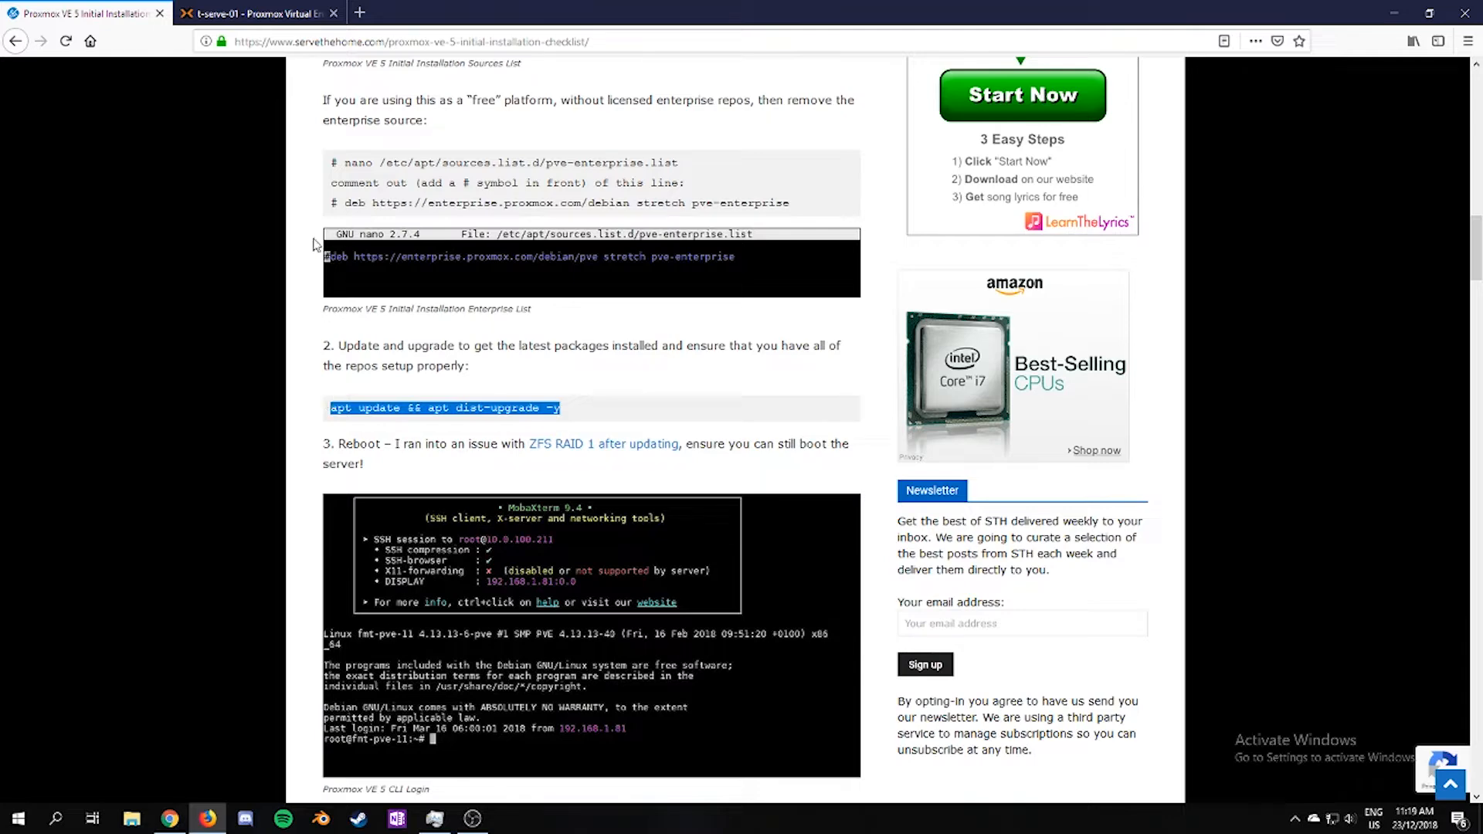
left_click(255, 13)
right_click(427, 369)
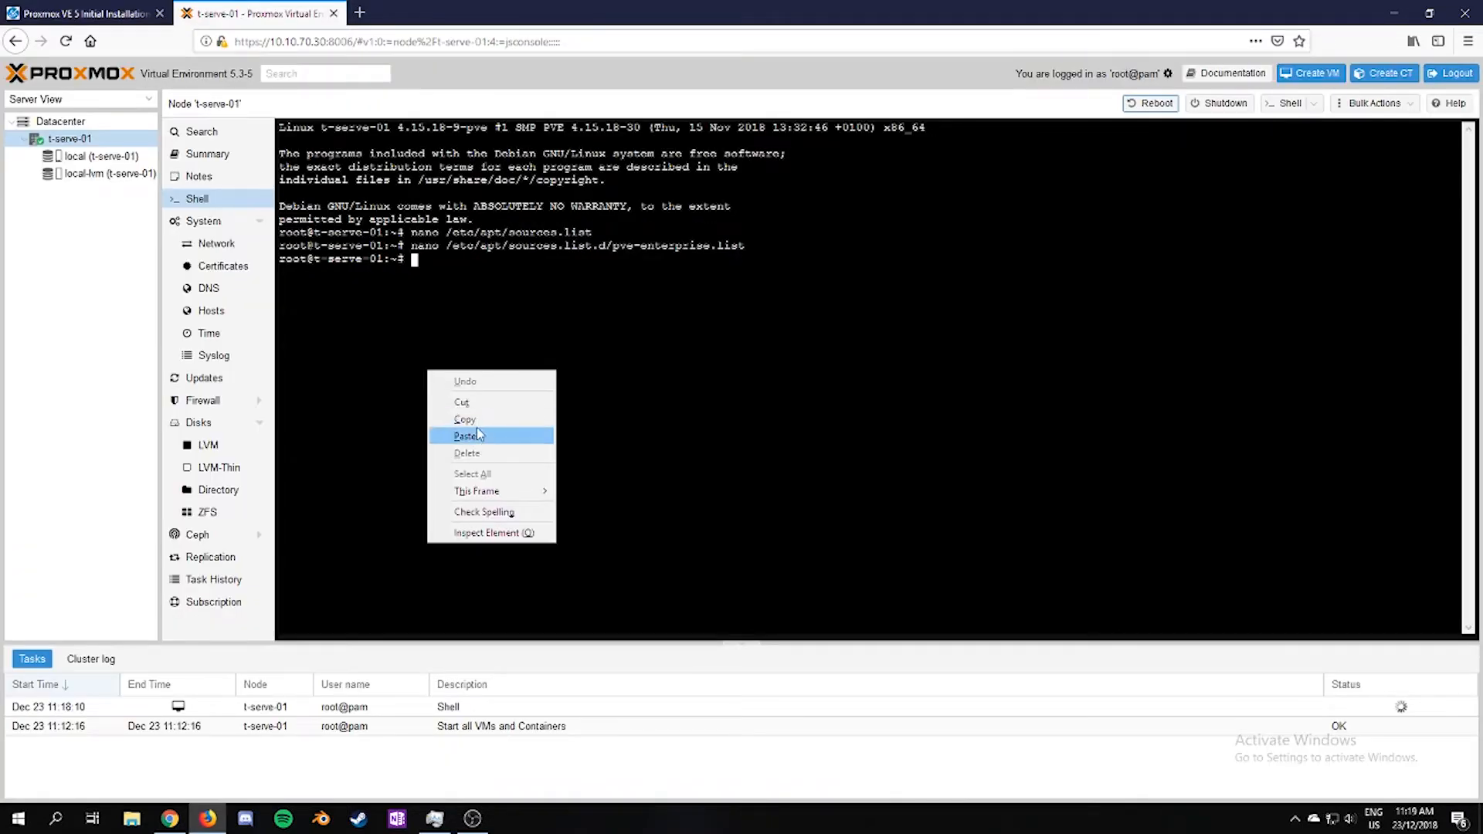
left_click(477, 430)
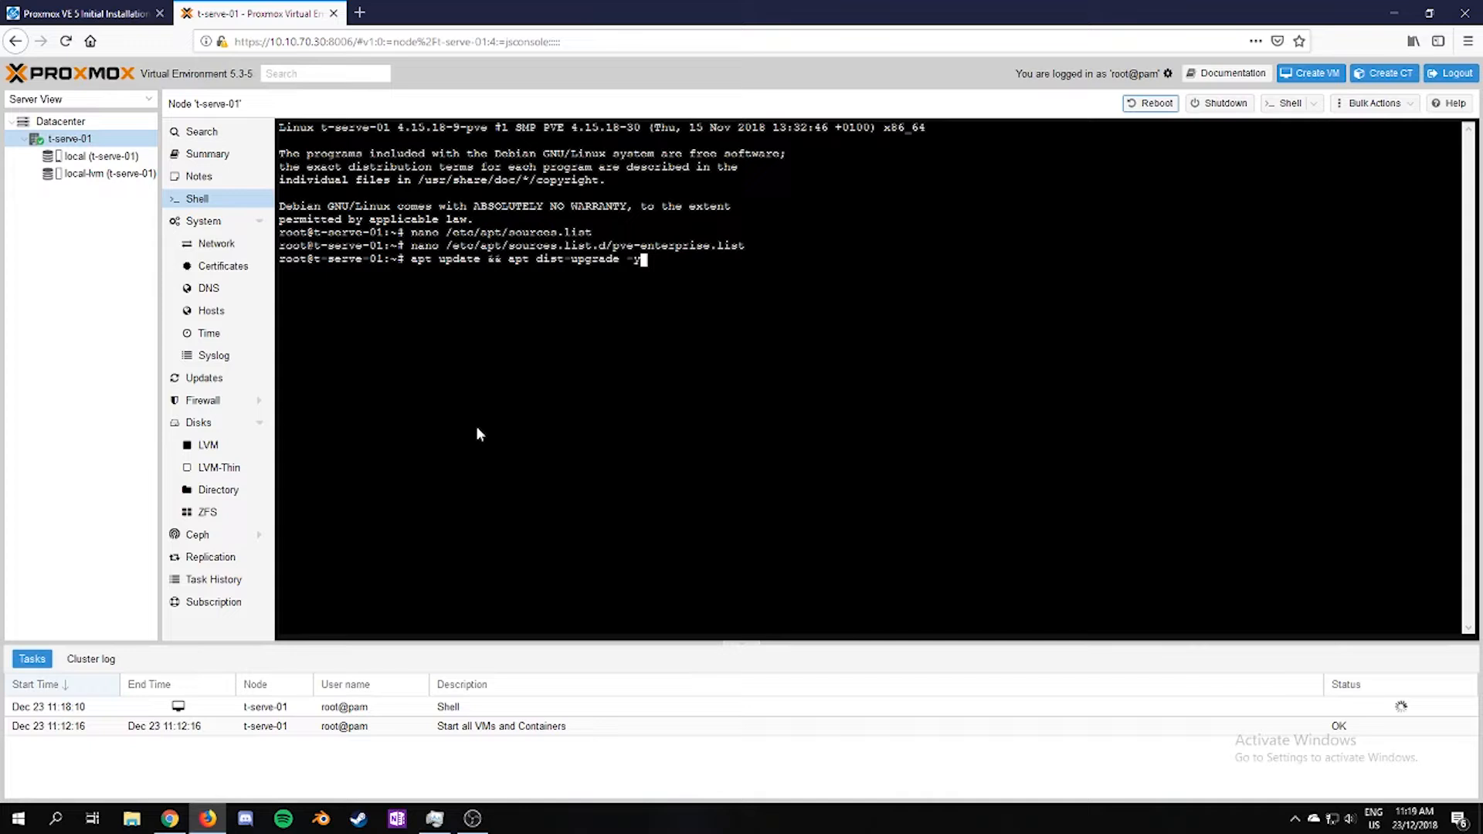
key("Return")
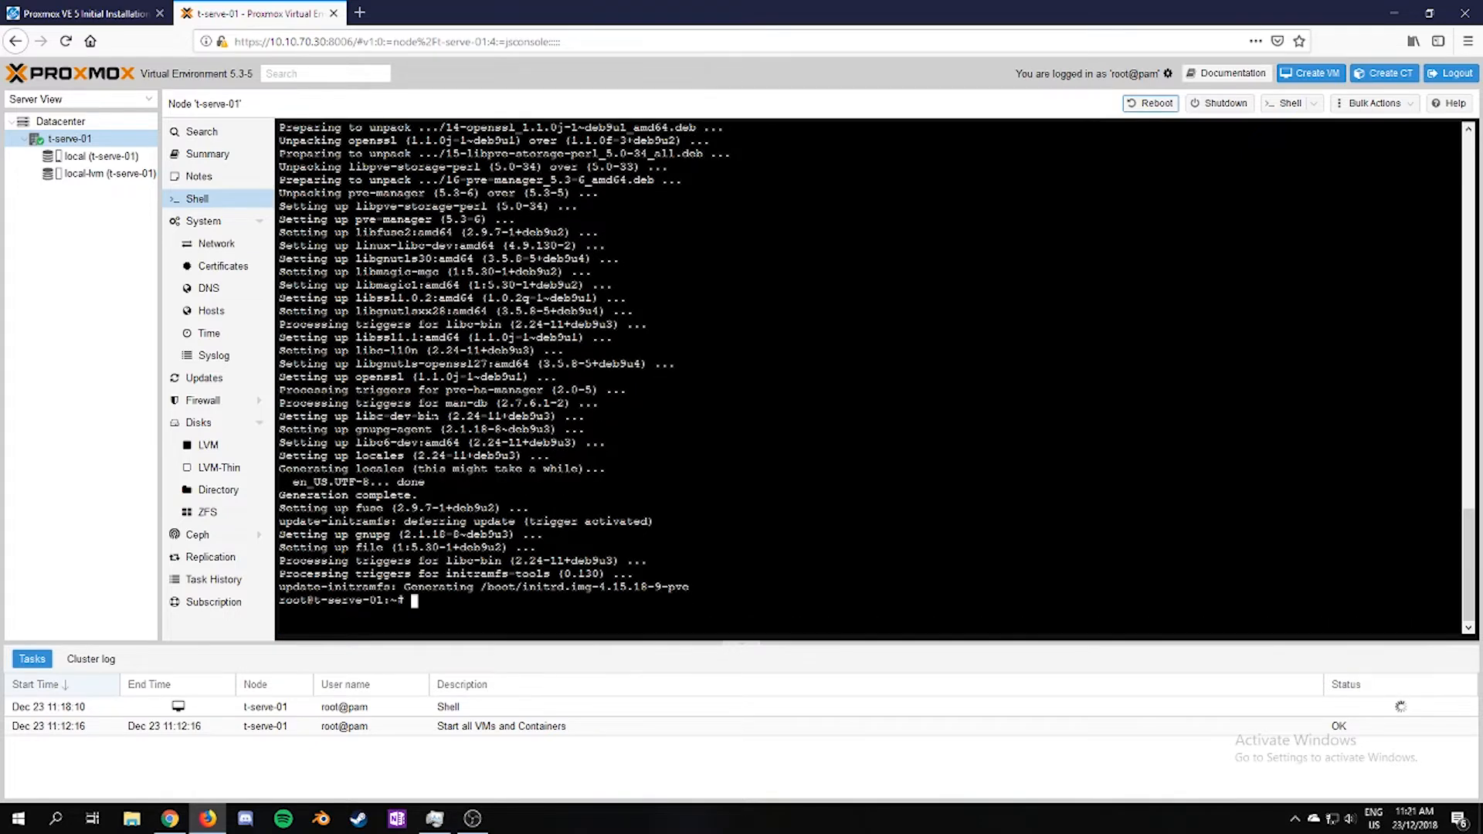
Step: Check the article's instructions following the upgrade, then reboot node t-serve-01 from the Proxmox web interface
left_click(100, 9)
scroll(259, 390, "down", 5)
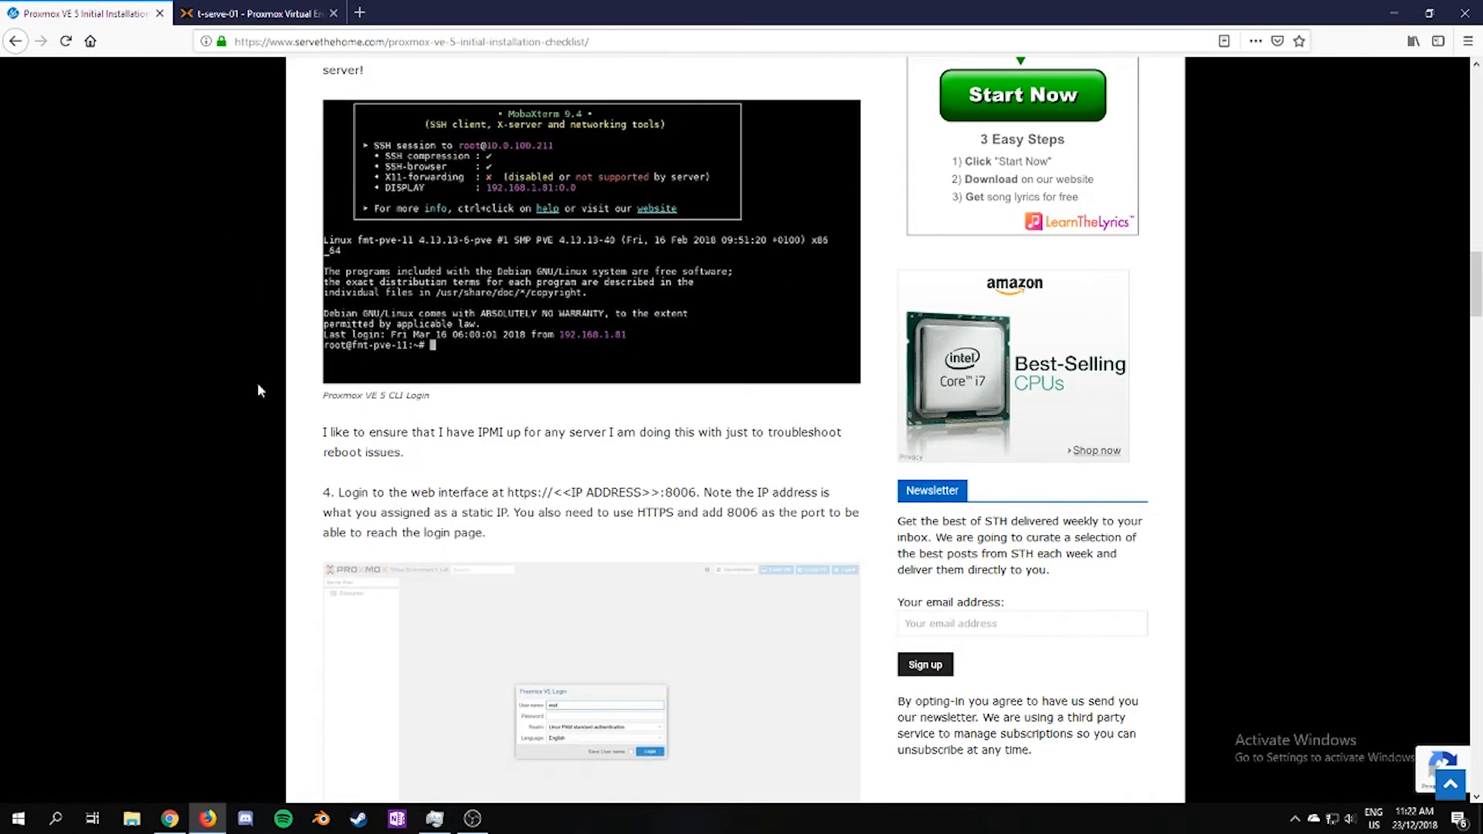
scroll(266, 339, "up", 3)
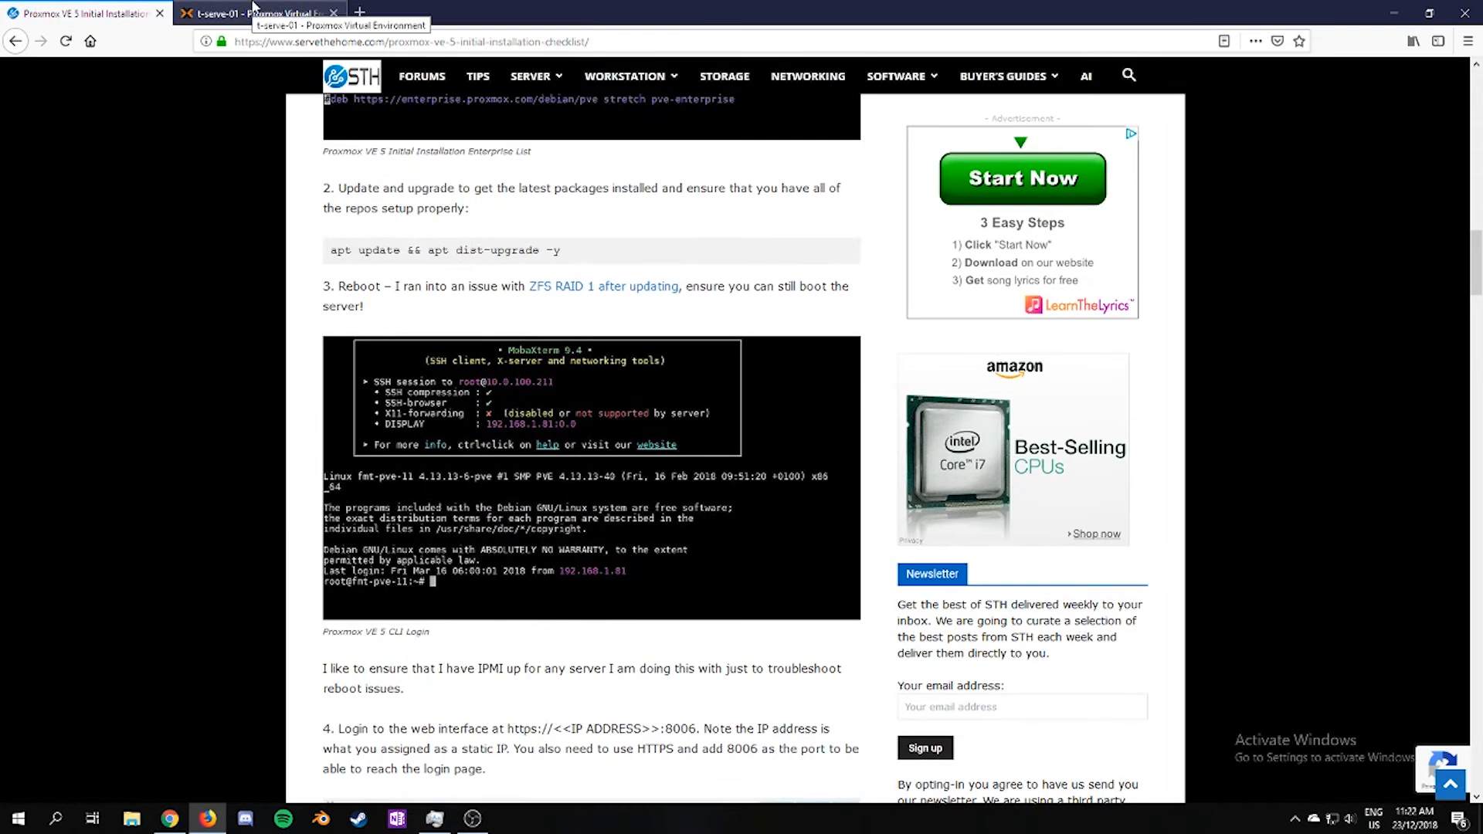
scroll(234, 146, "down", 4)
left_click(269, 12)
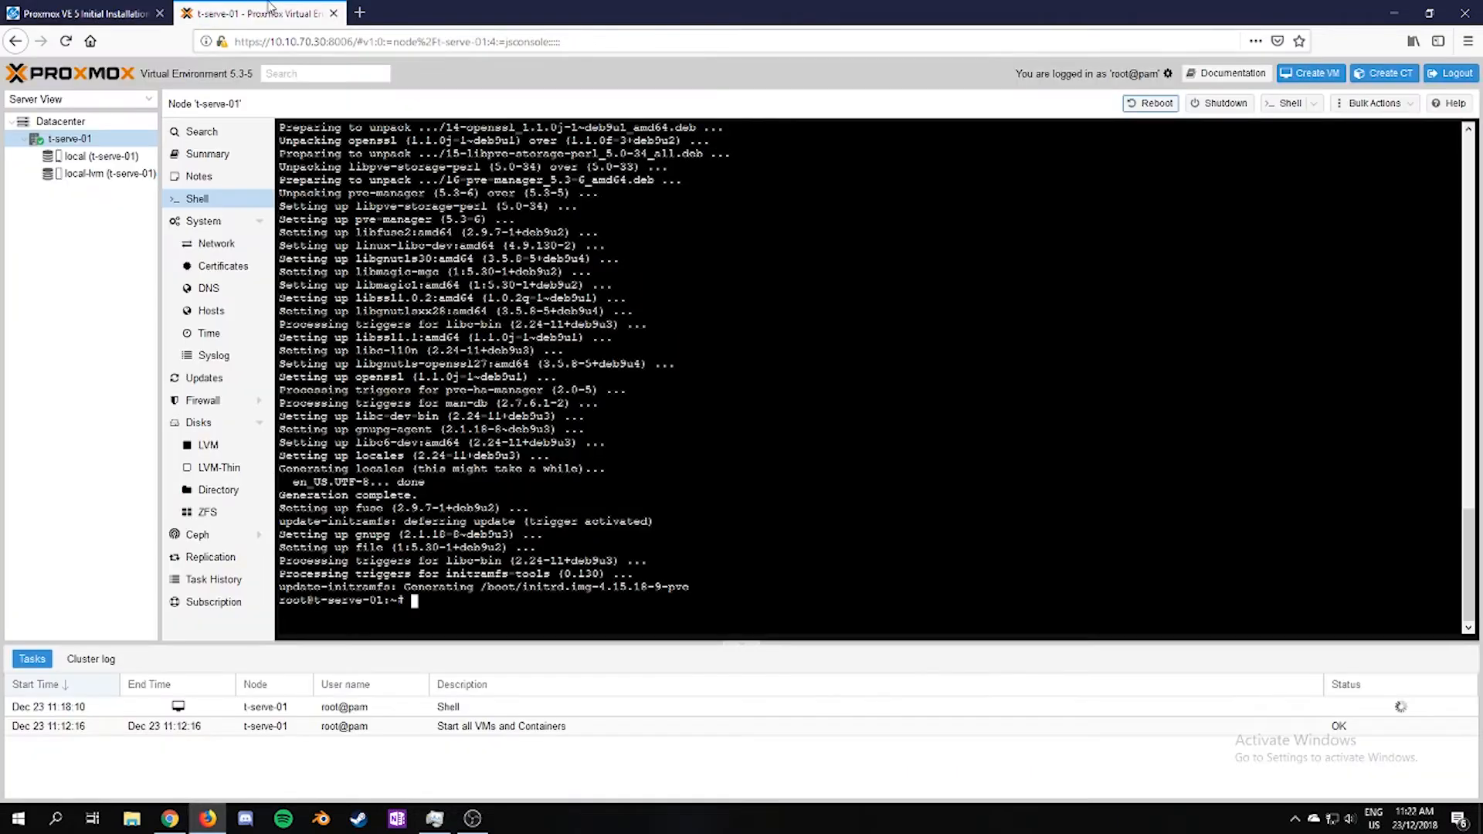
left_click(1152, 109)
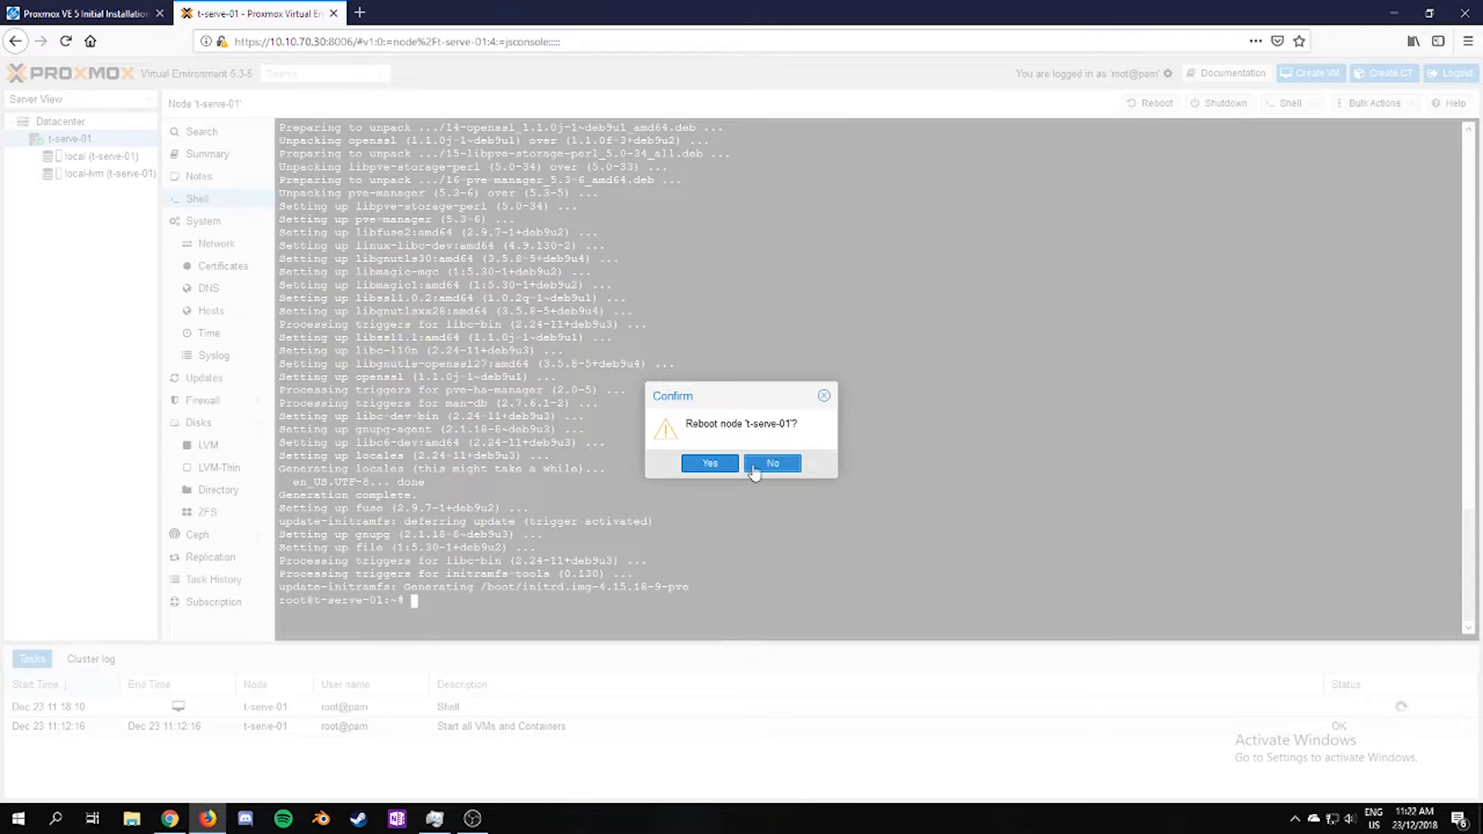
left_click(711, 466)
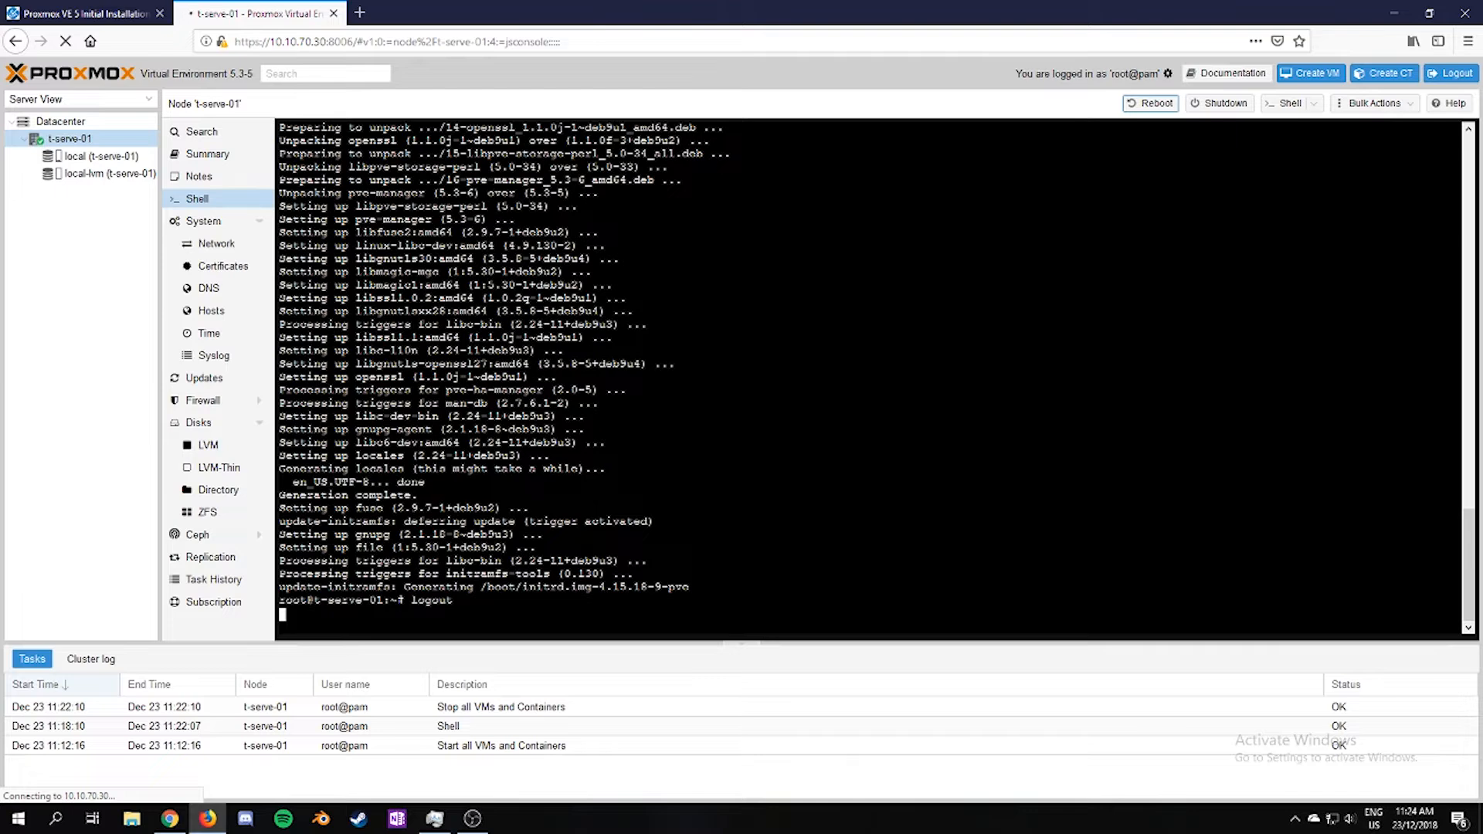
left_click_drag(610, 43, 358, 62)
key("BackSpace")
key("Return")
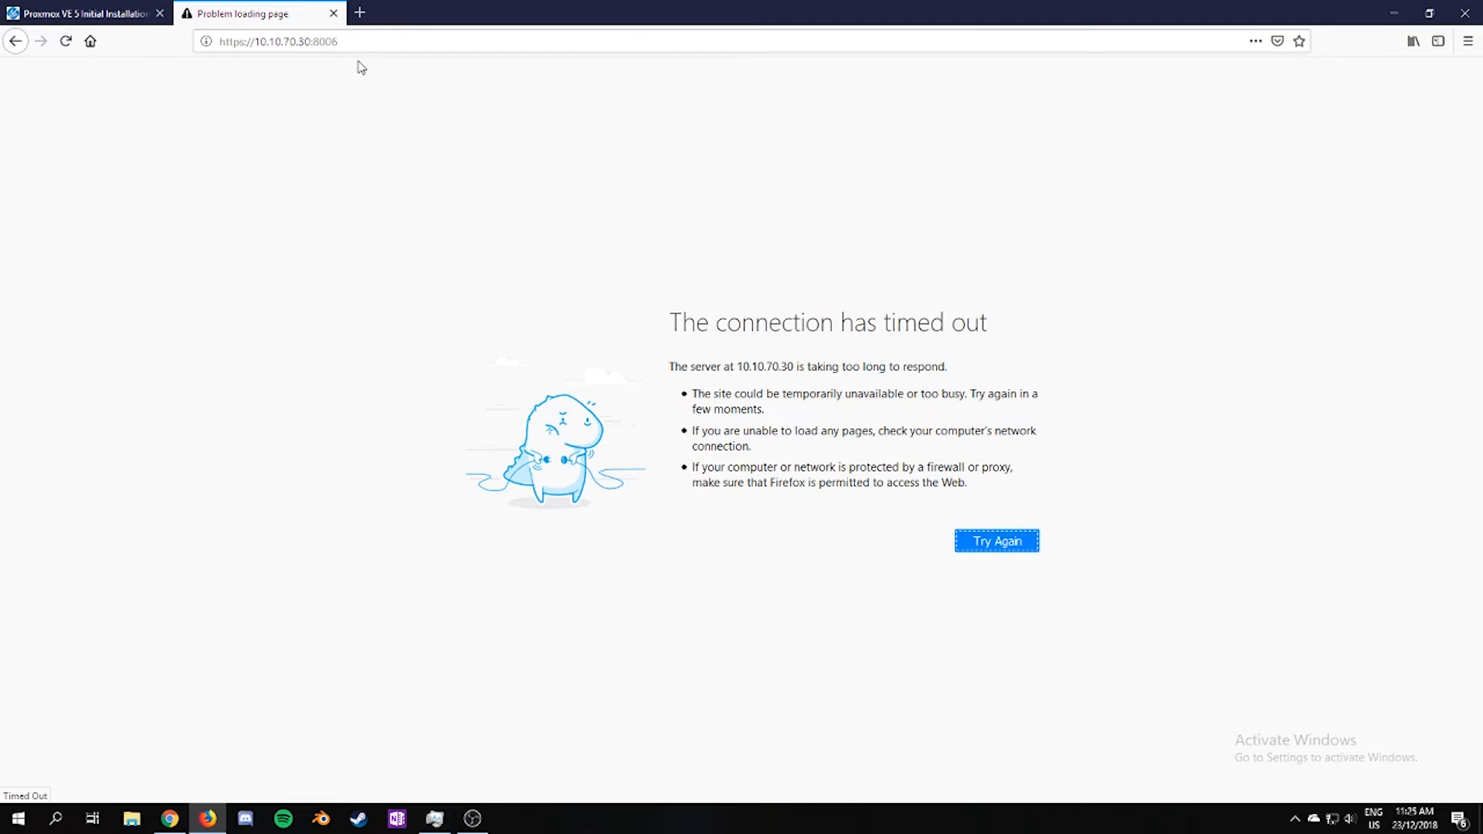
key("F5")
key("F5")
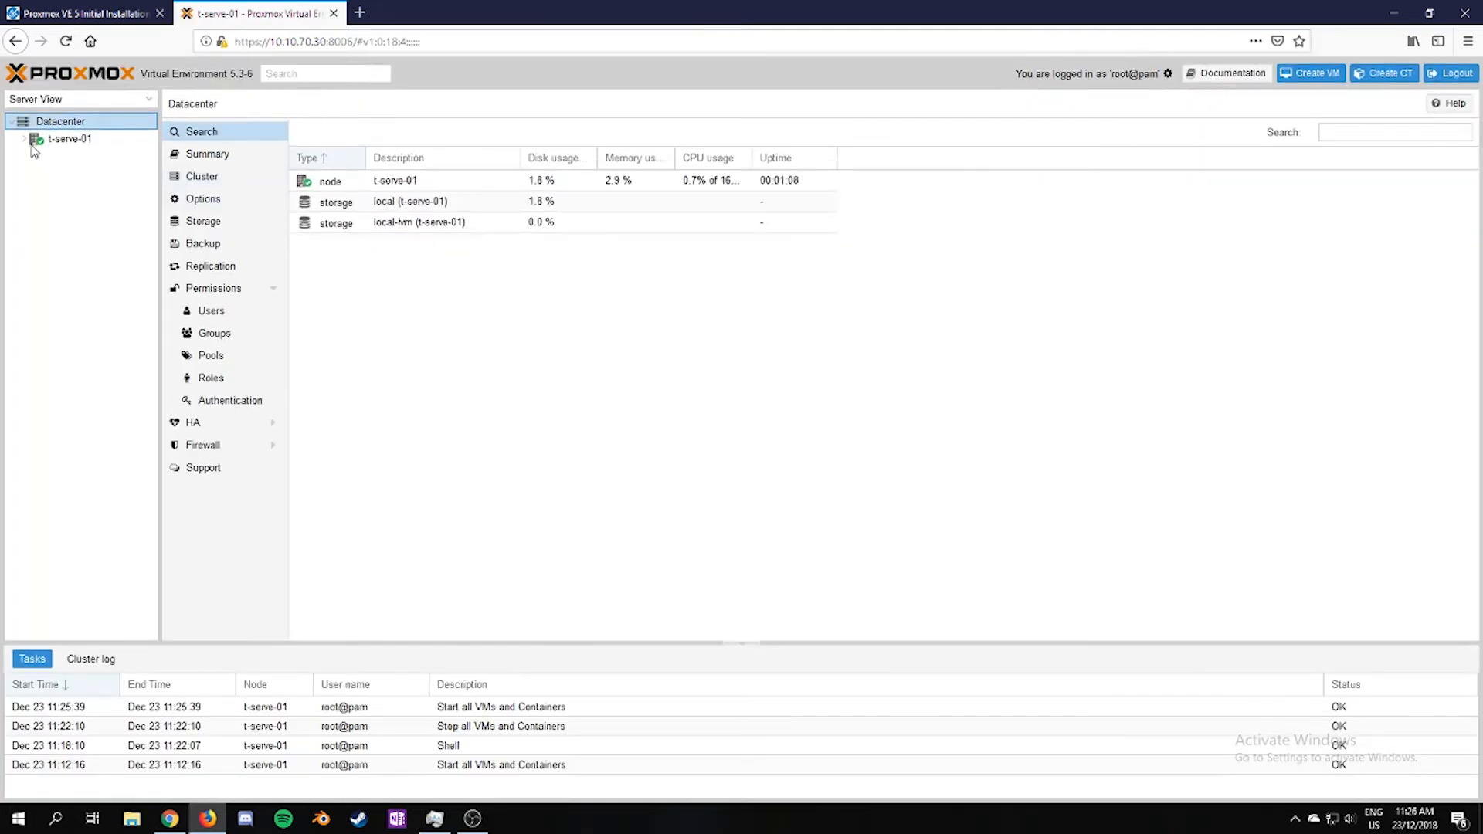
Step: Select node t-serve-01 under Datacenter and open its shell
double_click(77, 139)
left_click(77, 139)
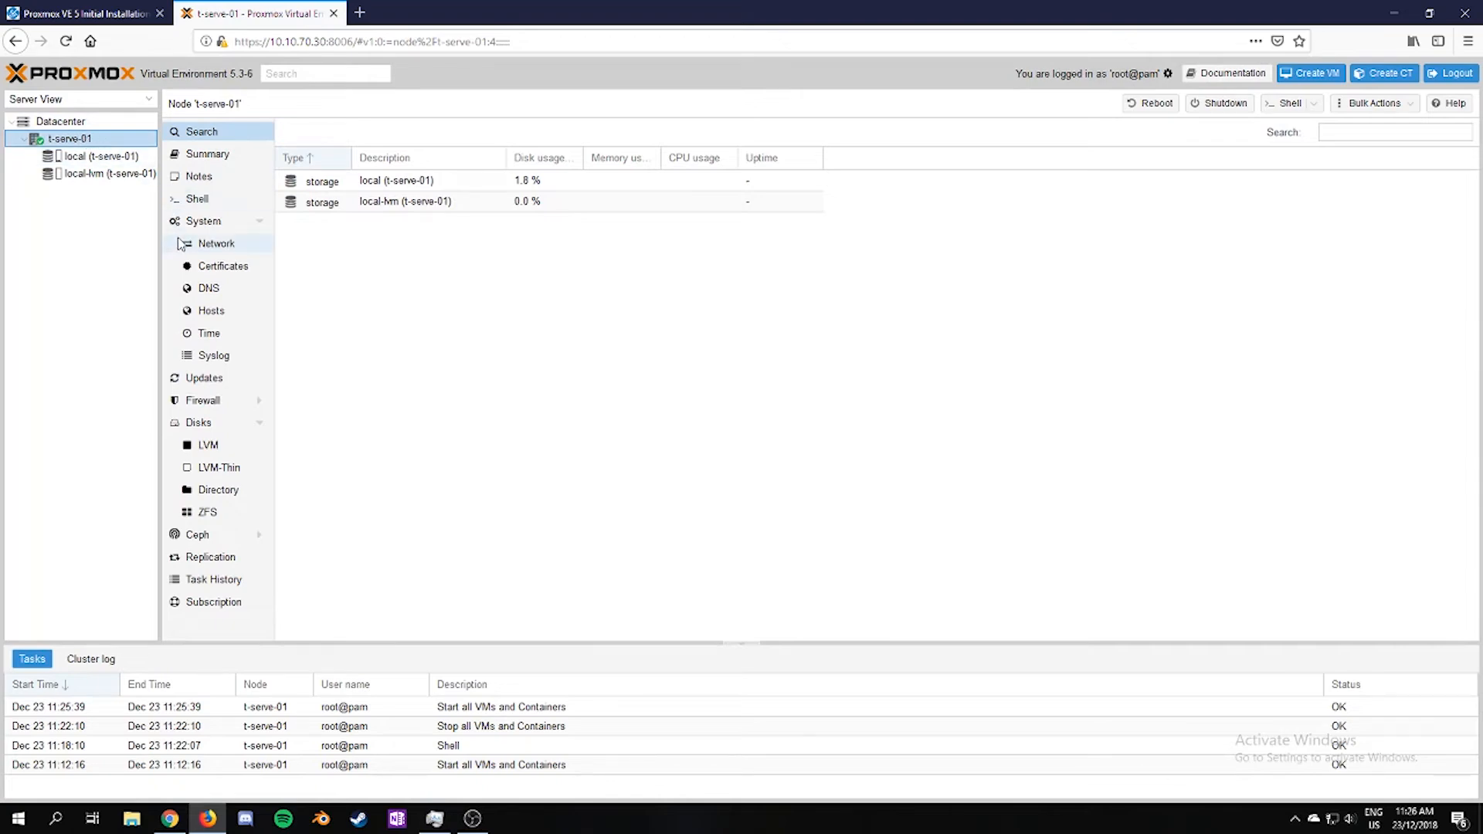
left_click(195, 198)
Step: Read the rest of the checklist article, including its web interface update section, then open the update list of node t-serve-01
left_click(90, 14)
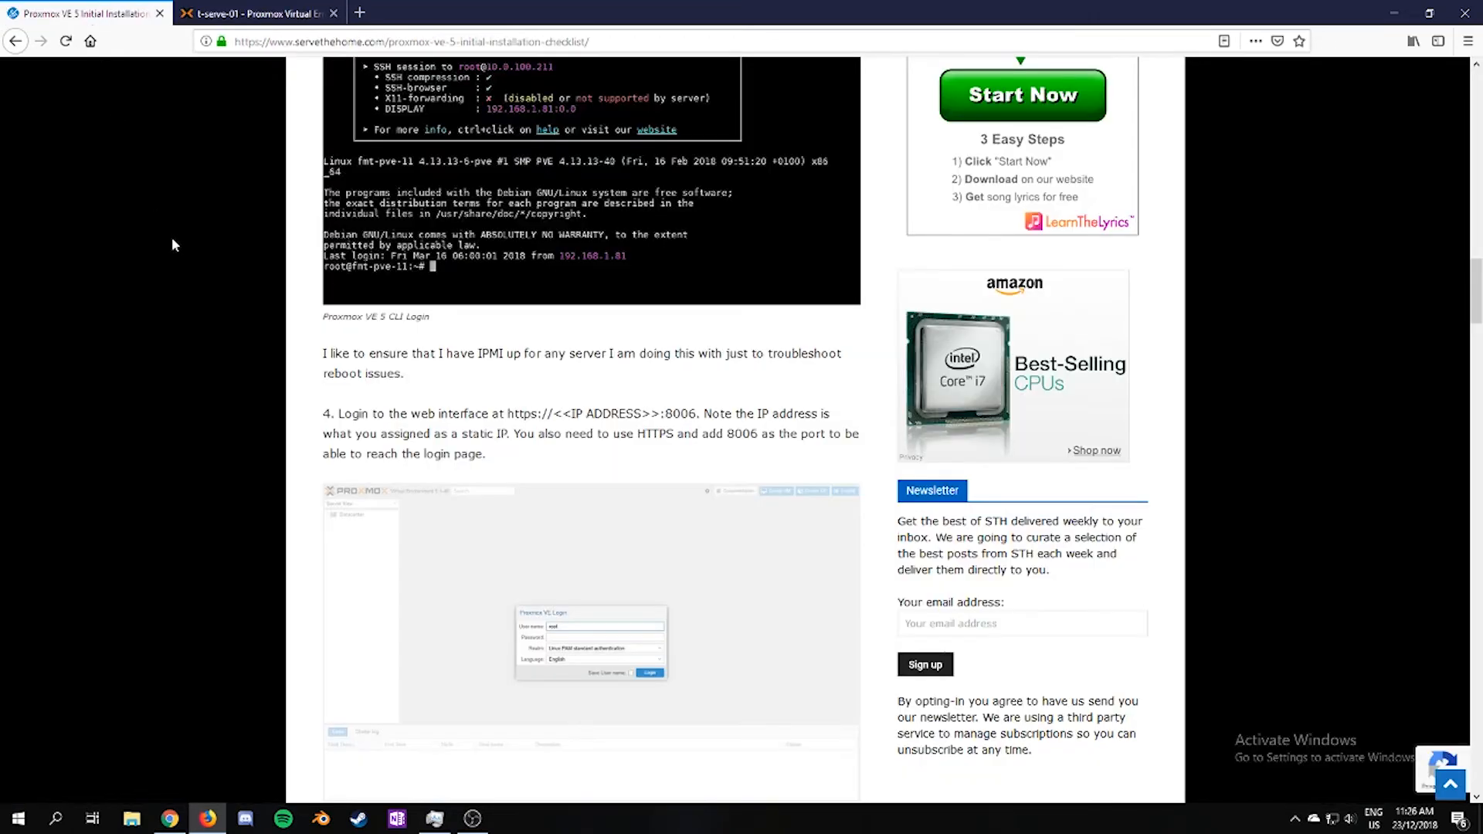
scroll(172, 245, "down", 5)
scroll(171, 238, "down", 4)
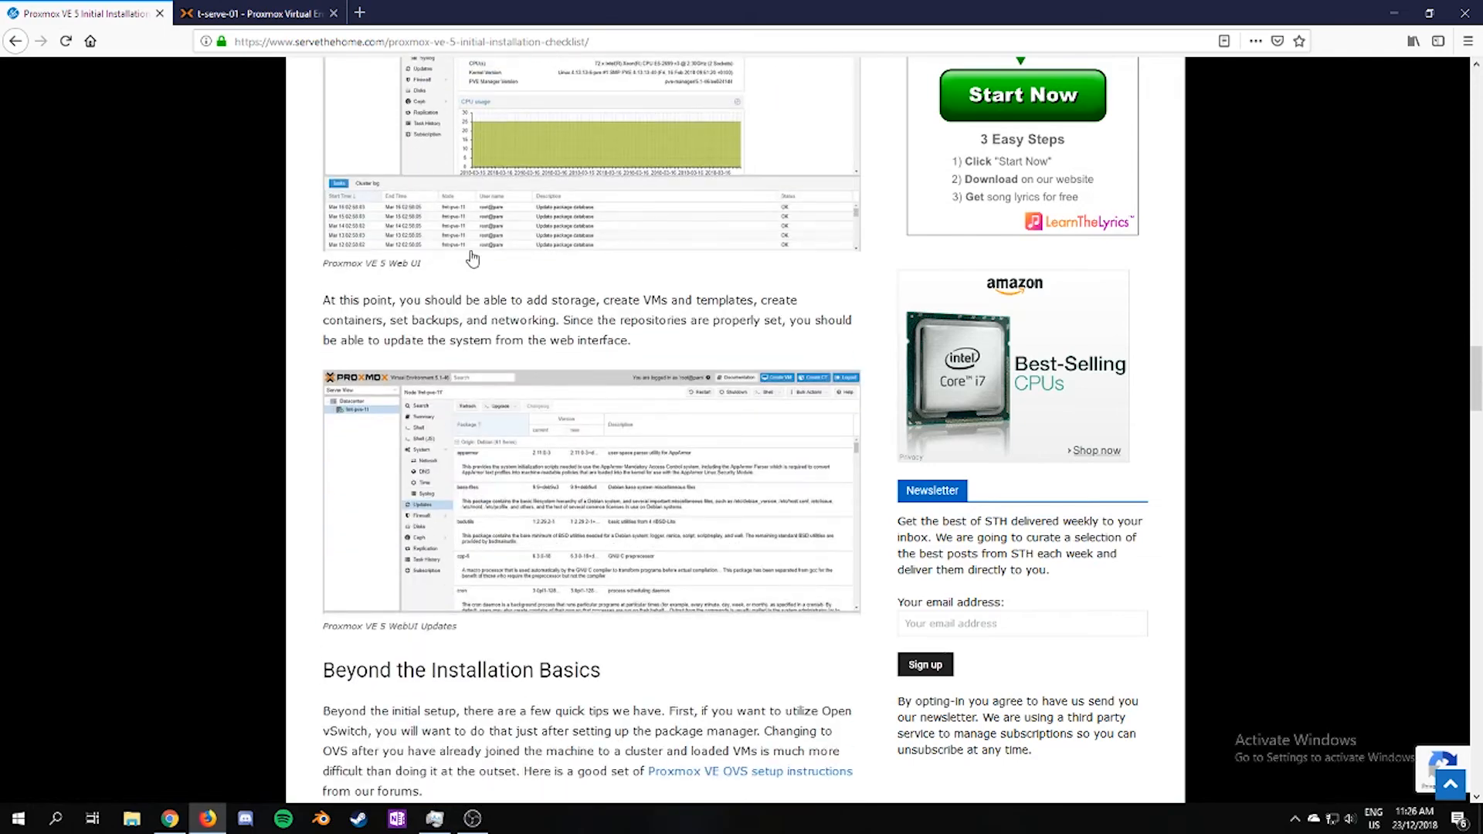
scroll(720, 469, "down", 2)
scroll(720, 470, "down", 3)
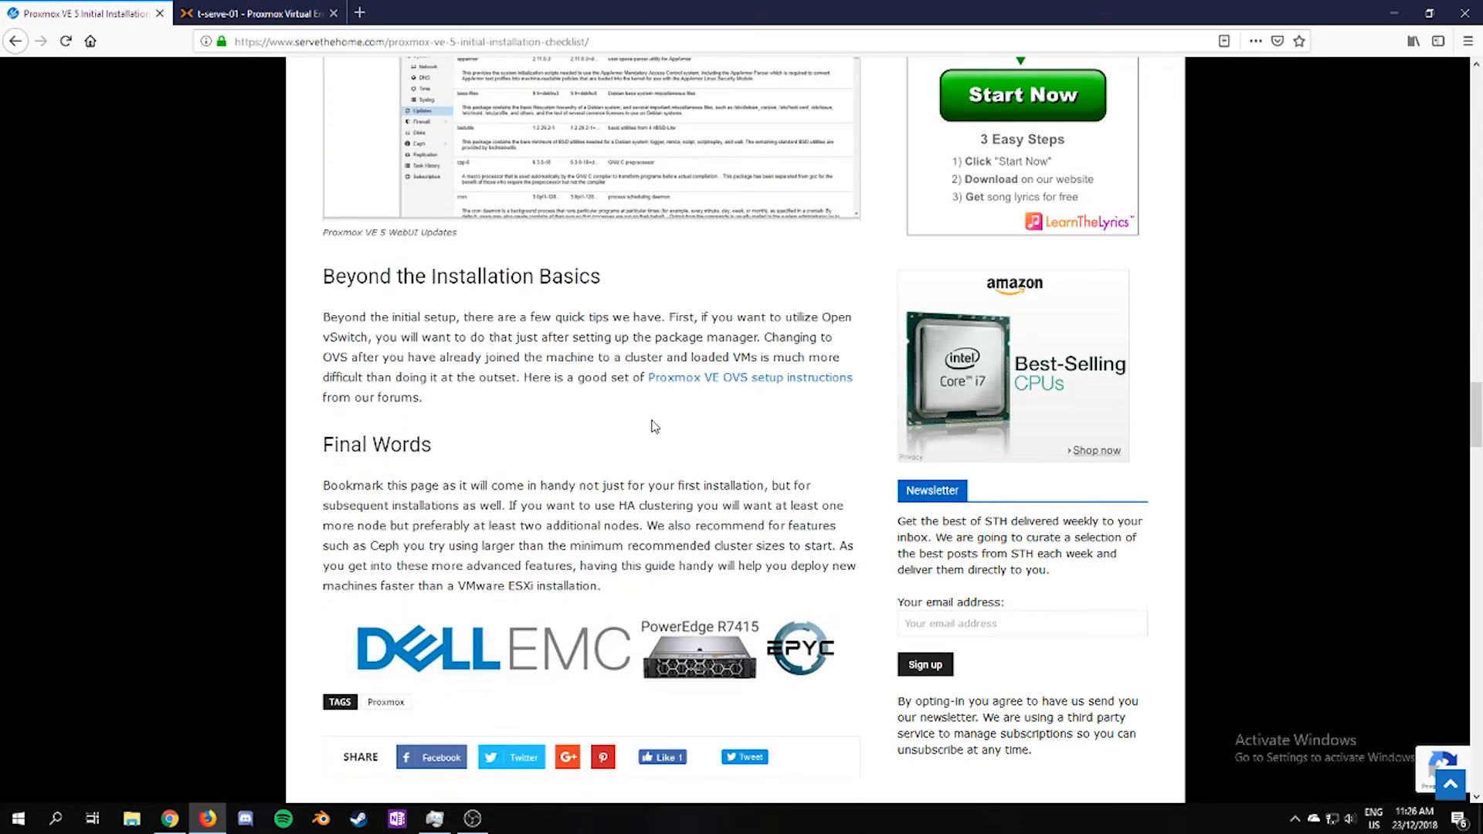
scroll(653, 426, "up", 5)
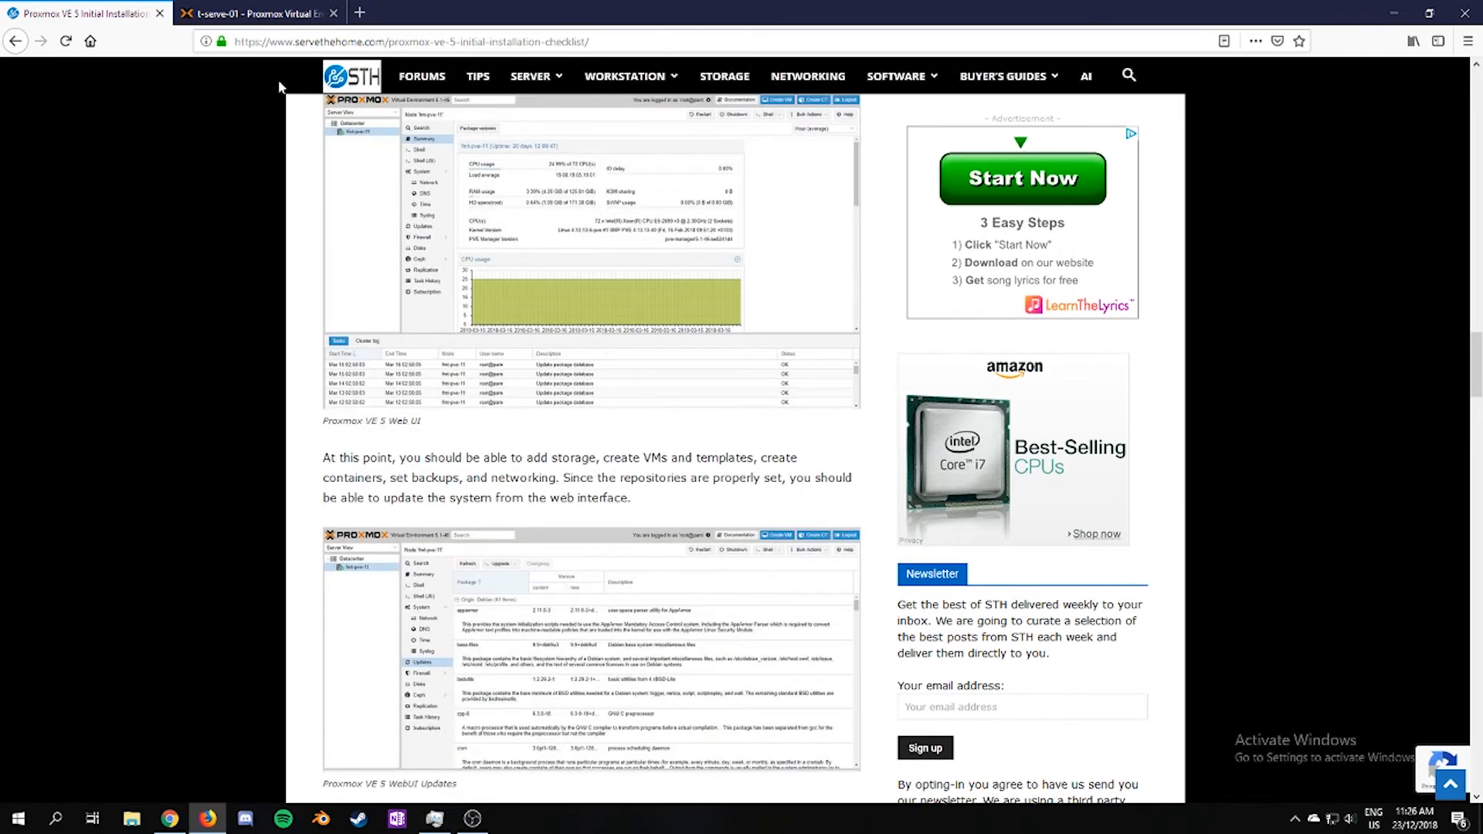
left_click(255, 13)
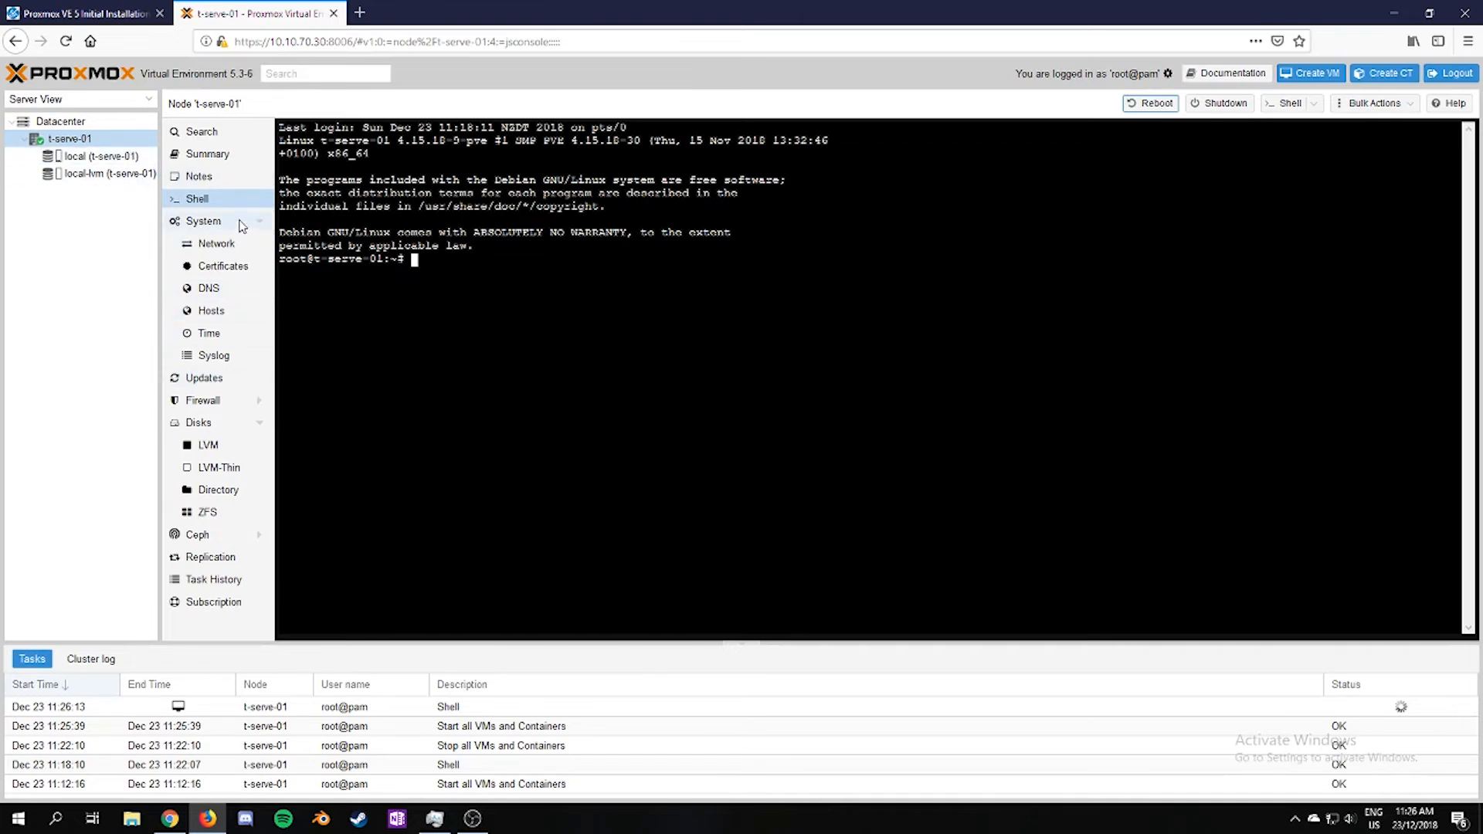
left_click(220, 380)
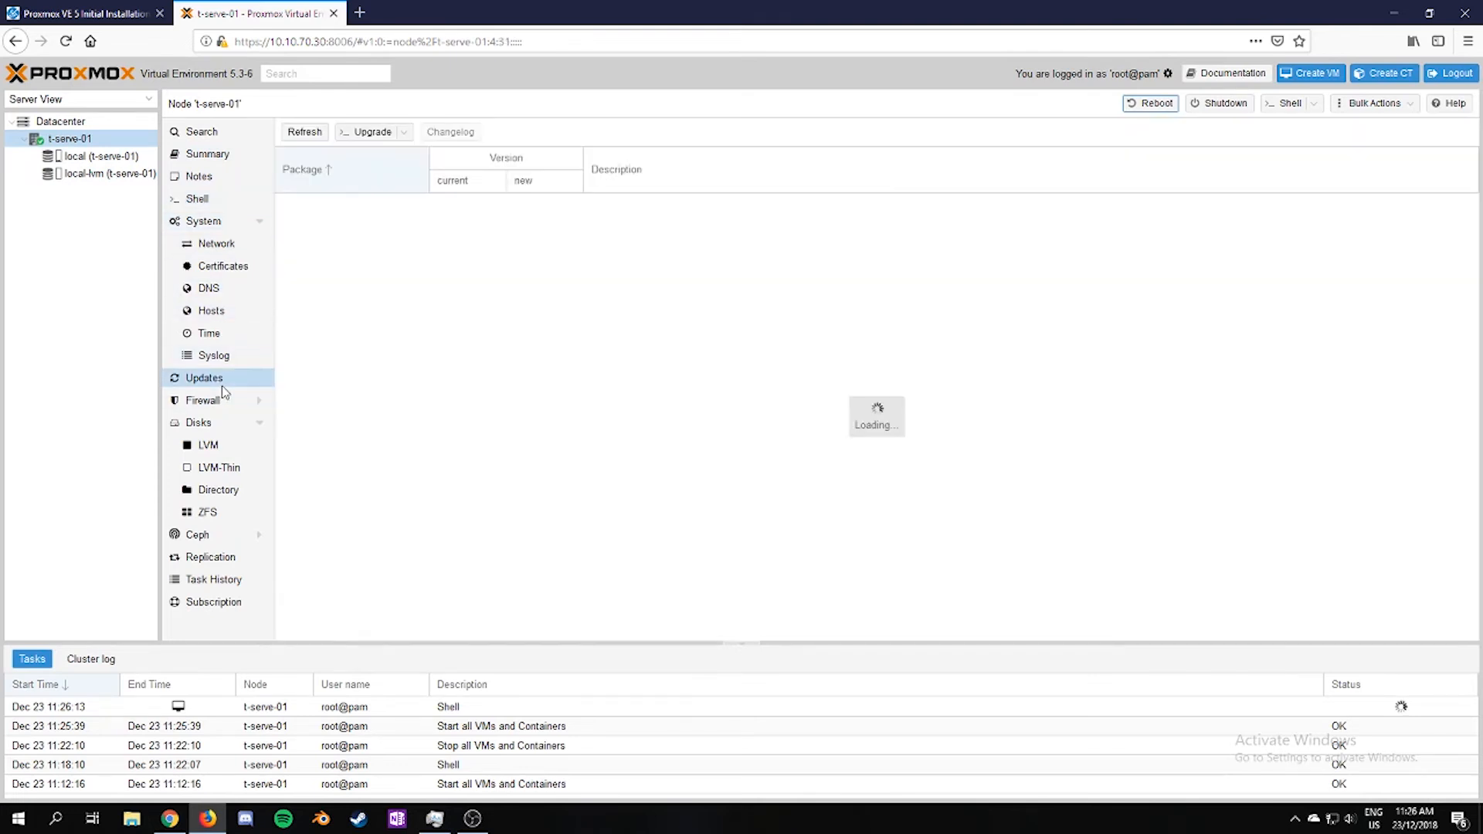